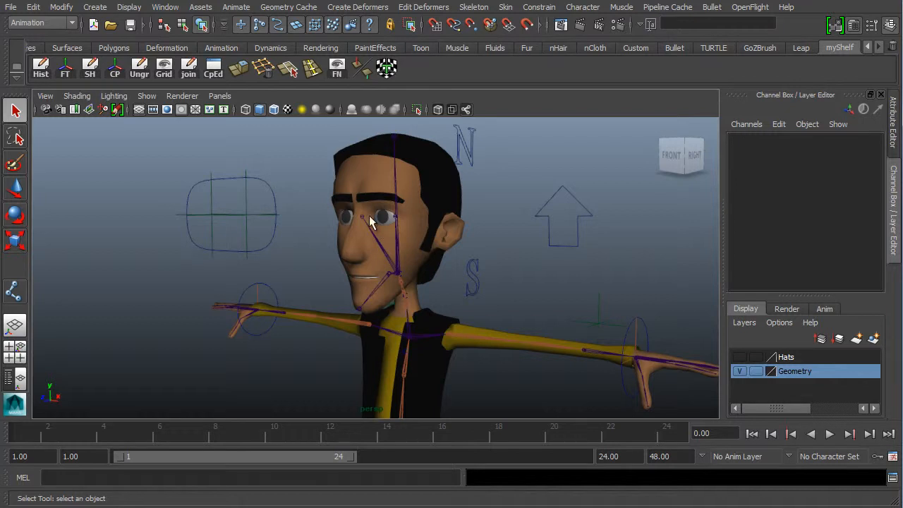
Select the character's head, hair and both eyebrow meshes together.
middle_click_drag(447, 145, 433, 205, "alt")
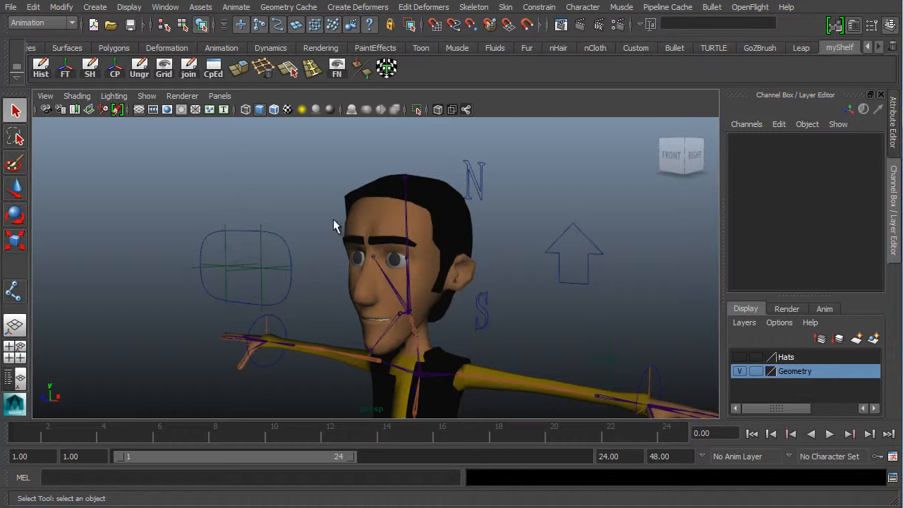
left_click(372, 191)
left_click(362, 218, "shift")
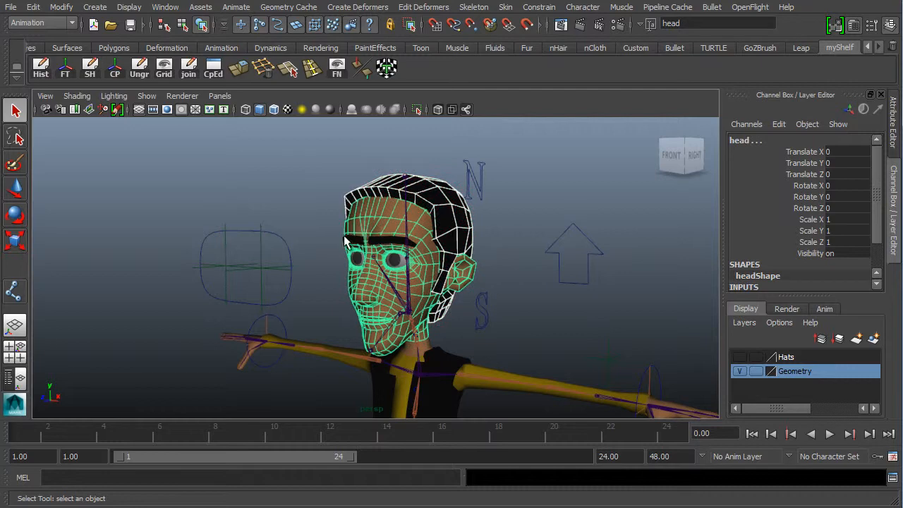
right_click_drag(406, 306, 423, 282, "alt")
left_click_drag(422, 282, 367, 257, "alt")
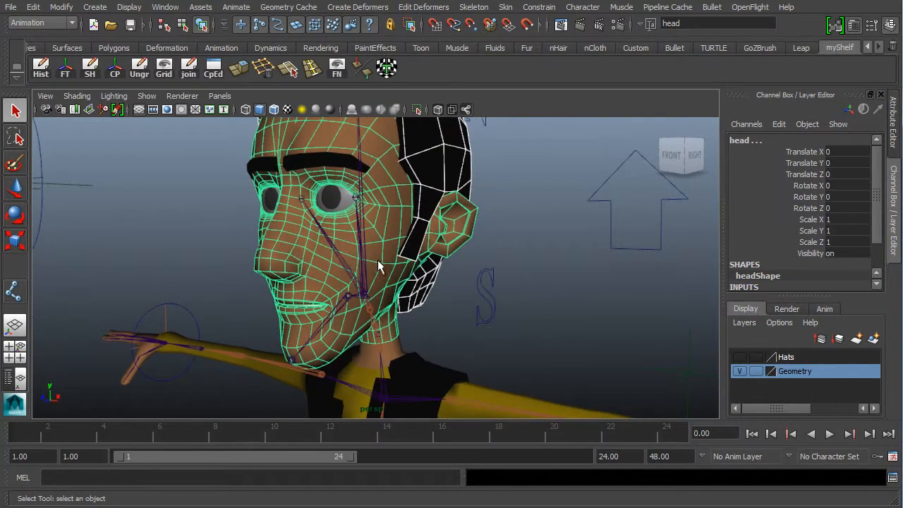
left_click_drag(562, 268, 464, 284, "alt")
left_click_drag(426, 233, 417, 230, "alt")
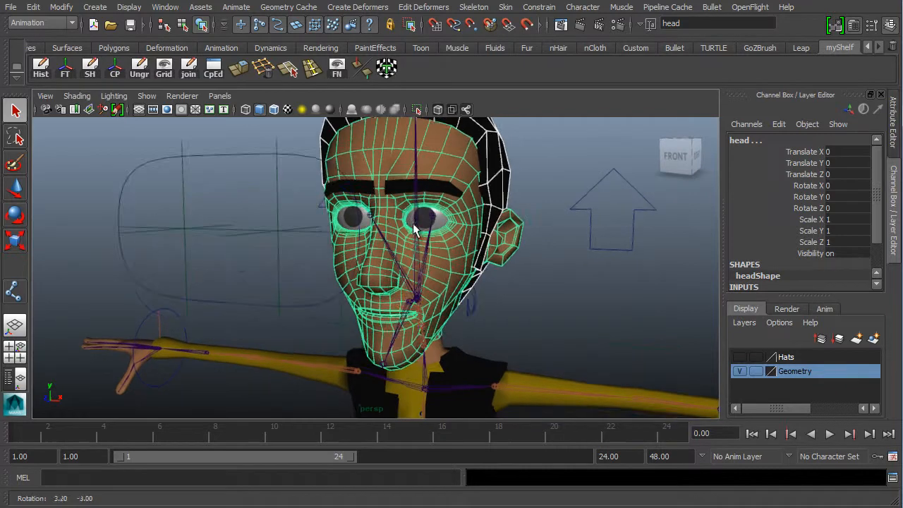
left_click(447, 191)
left_click(367, 196)
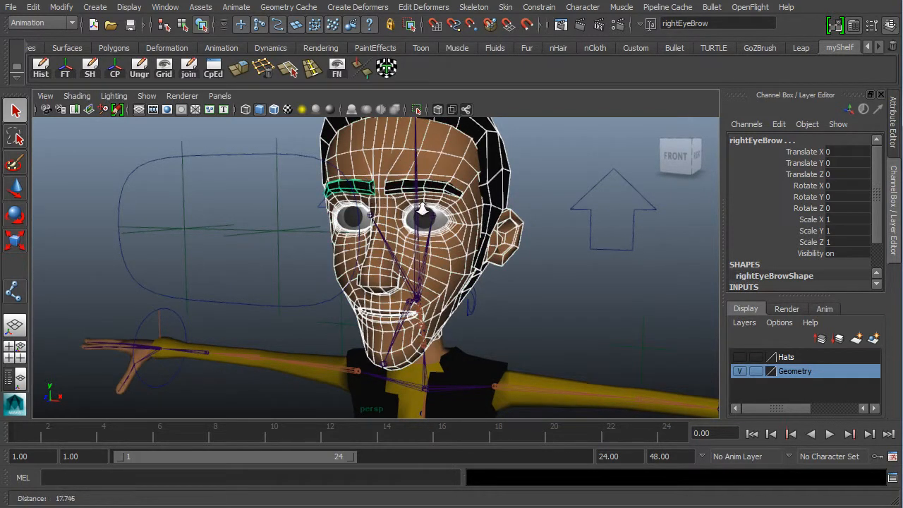
Switch to the Polygons command set and combine the selected head, hair and eyebrow meshes into one object.
left_click_drag(424, 208, 294, 262, "alt")
right_click_drag(294, 262, 394, 266, "alt")
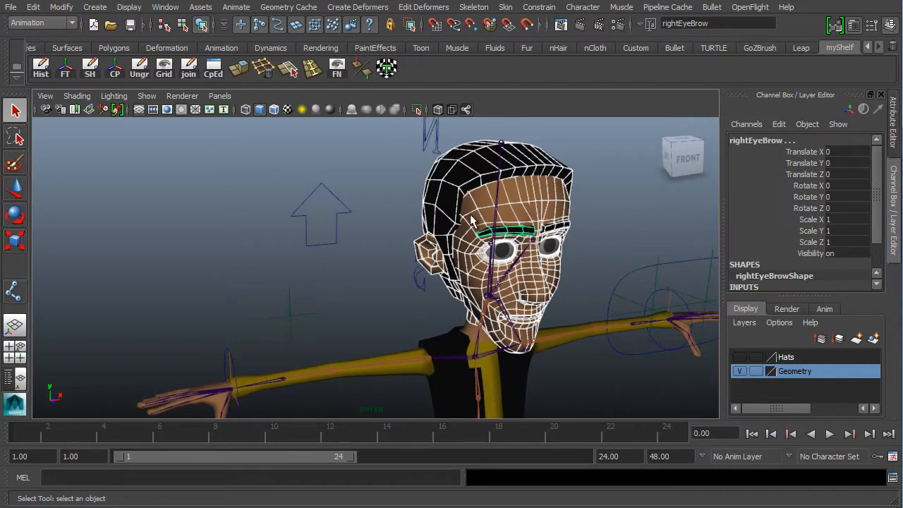
left_click_drag(630, 311, 534, 304, "alt")
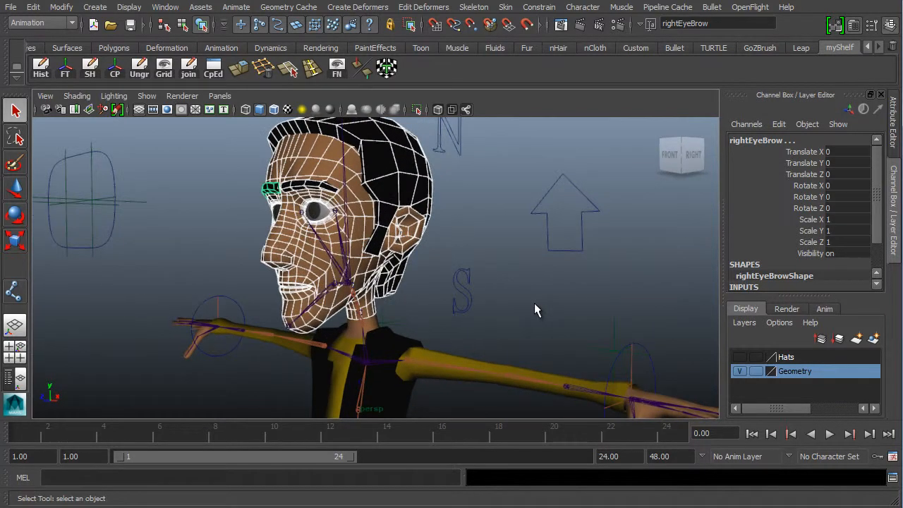
left_click_drag(527, 232, 496, 213, "alt")
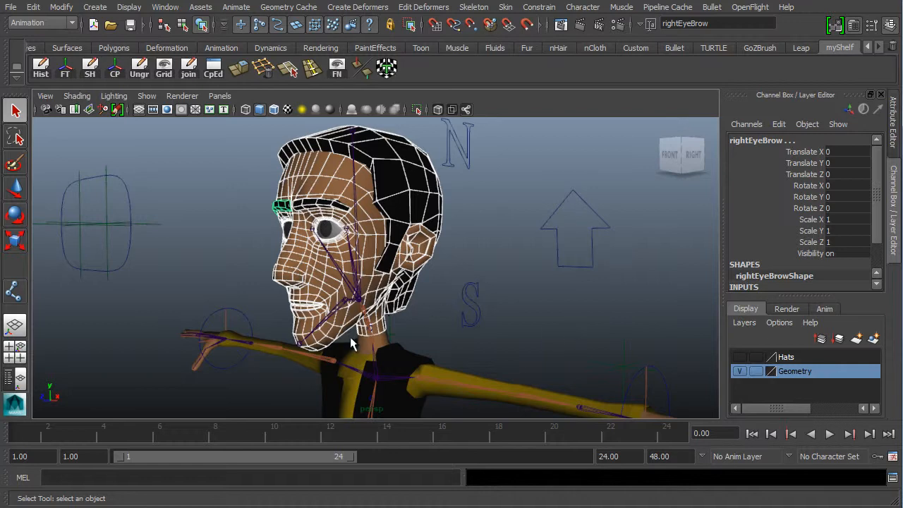
left_click_drag(361, 319, 345, 277, "alt")
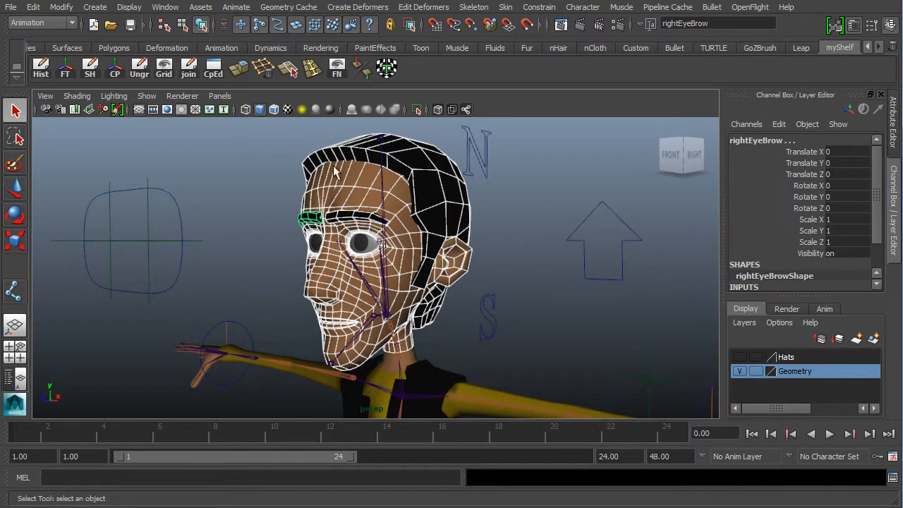
left_click_drag(366, 235, 390, 239, "alt")
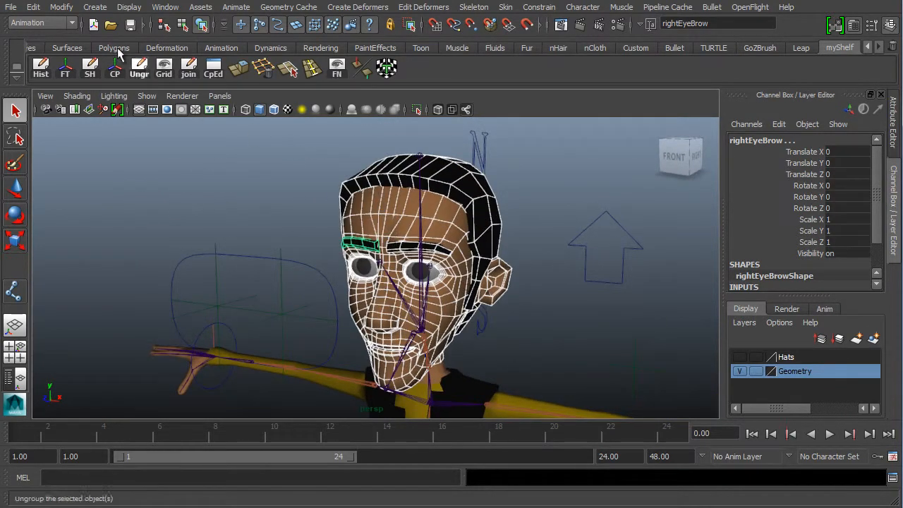
left_click(42, 23)
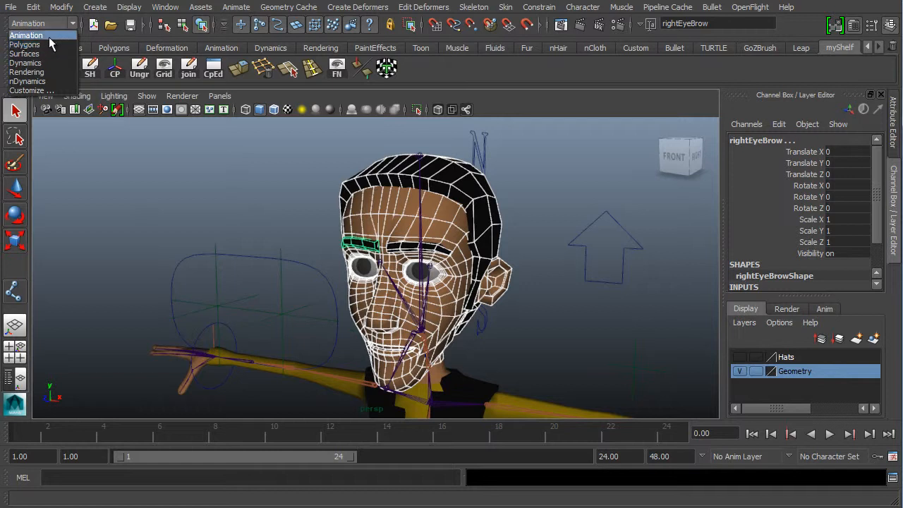
left_click(48, 37)
left_click(43, 22)
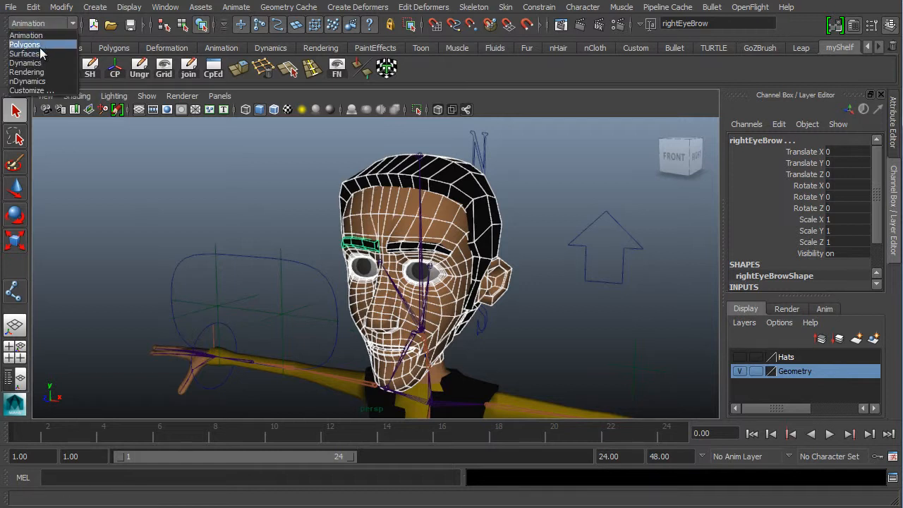
left_click(25, 45)
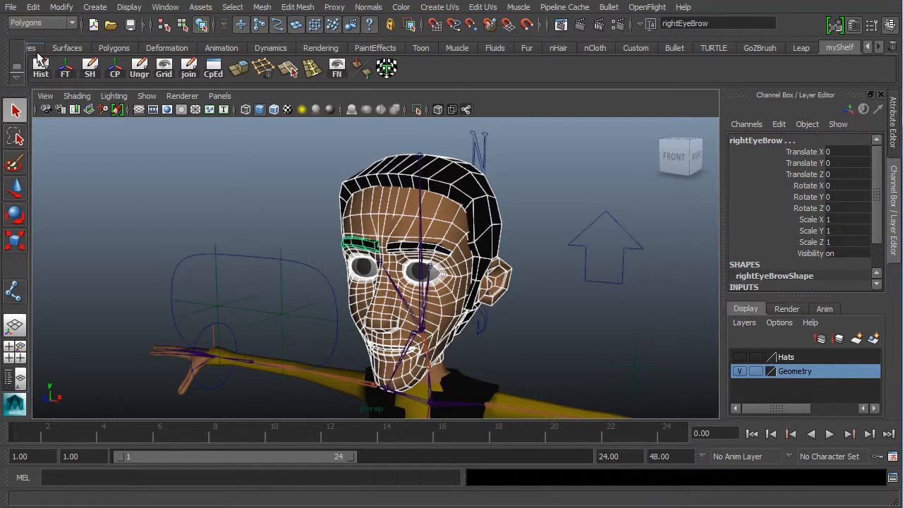
left_click(264, 8)
left_click(304, 27)
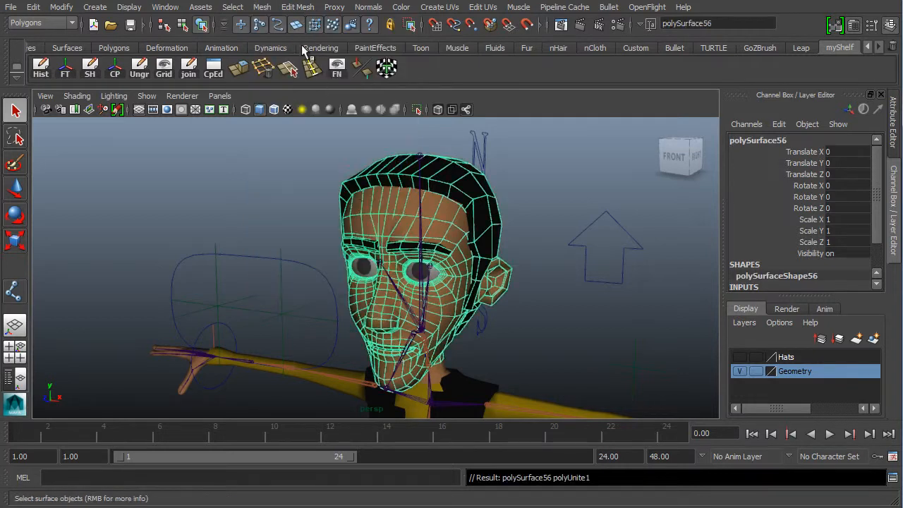
Rename the combined mesh as head.
right_click_drag(531, 302, 465, 337, "alt")
left_click_drag(465, 337, 428, 318, "alt")
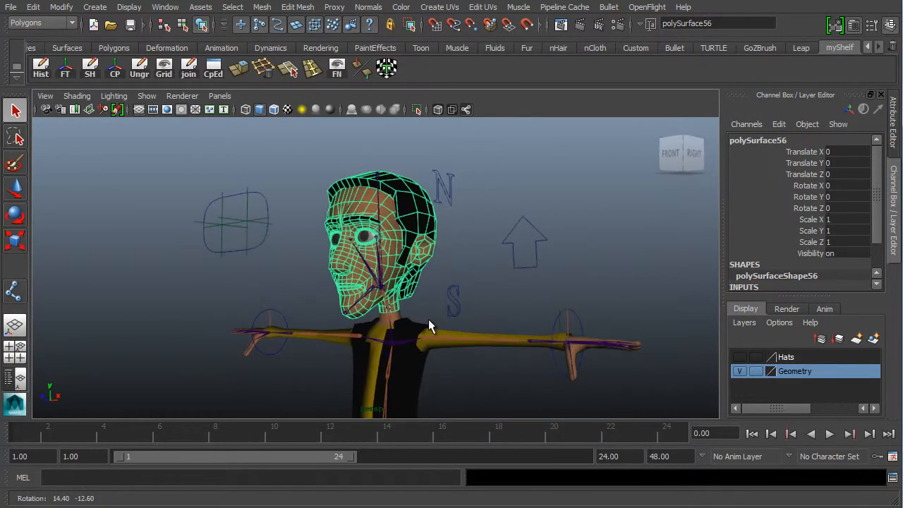
left_click(750, 139)
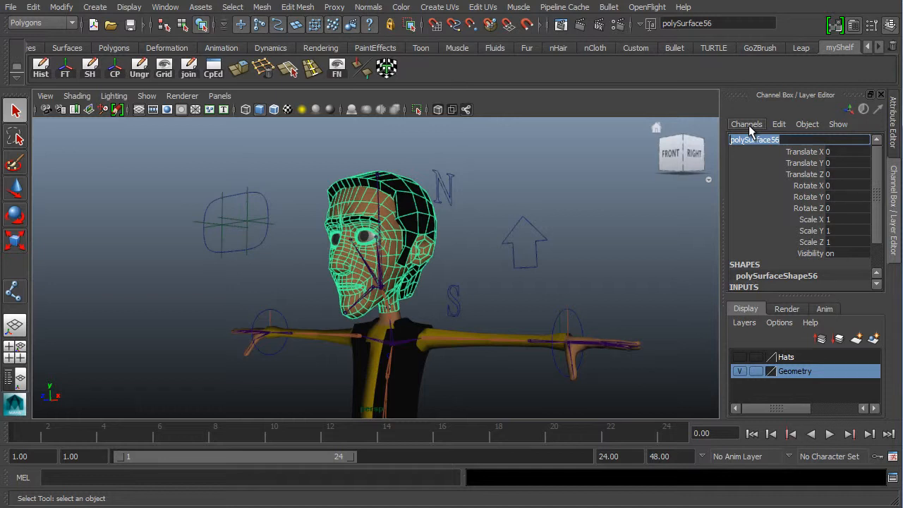
type("head")
key("Return")
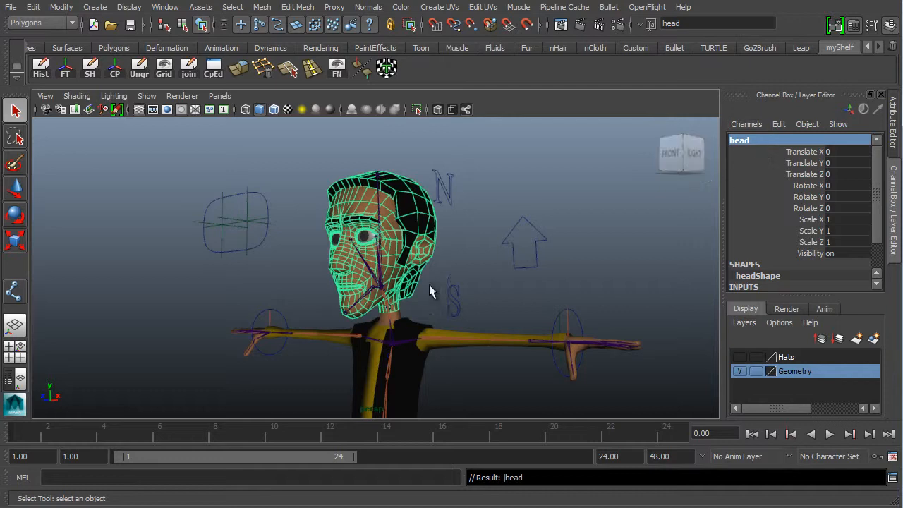
Examine the combined head mesh from several angles and review the available mesh operations.
left_click_drag(428, 284, 329, 337, "alt")
middle_click_drag(361, 282, 368, 240, "alt")
left_click_drag(369, 240, 402, 229, "alt")
right_click_drag(406, 240, 488, 260, "alt")
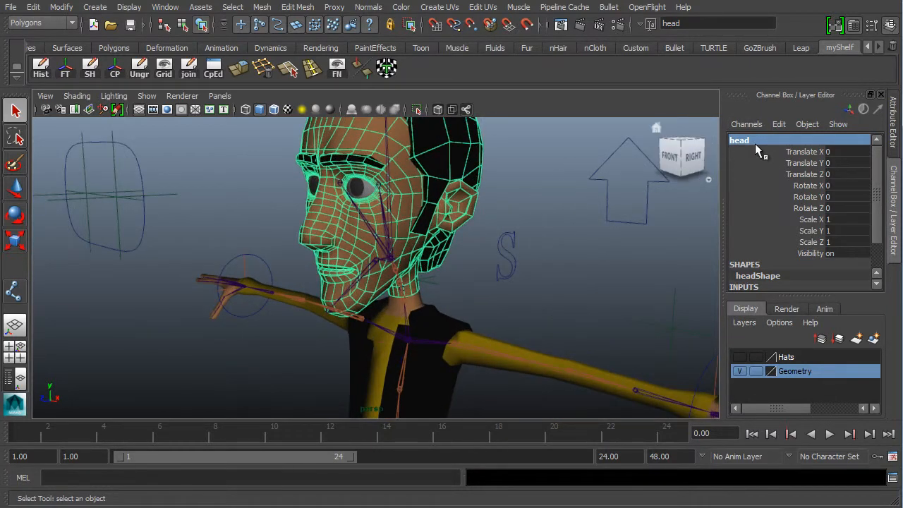
middle_click_drag(483, 247, 480, 287, "alt")
right_click_drag(568, 263, 532, 258, "alt")
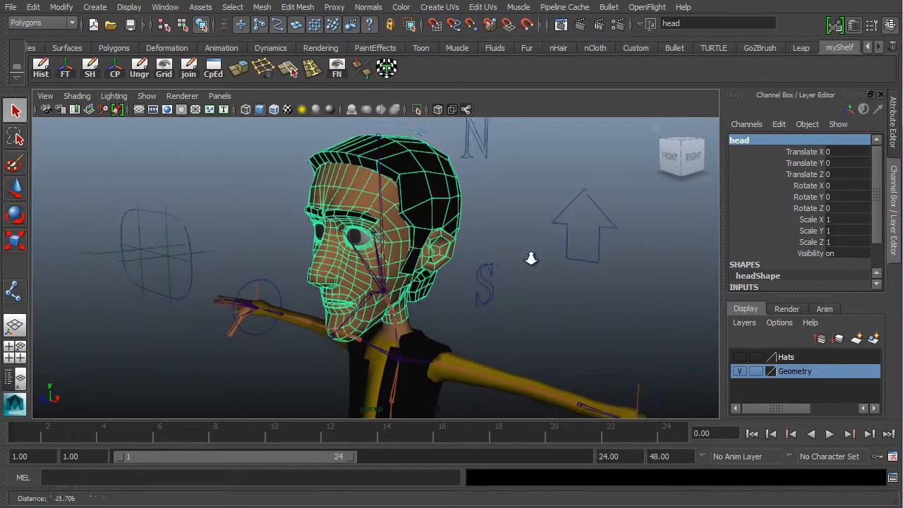
middle_click_drag(550, 227, 552, 261, "alt")
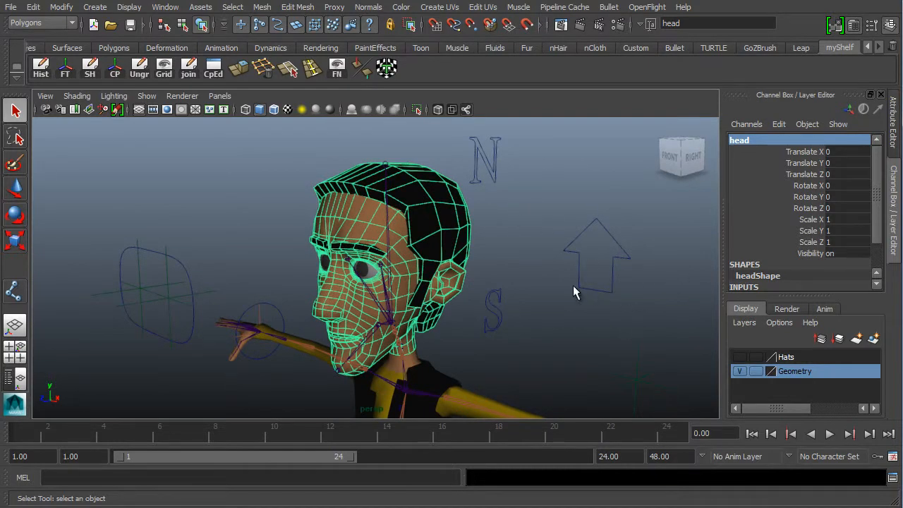
left_click_drag(573, 285, 423, 200, "alt")
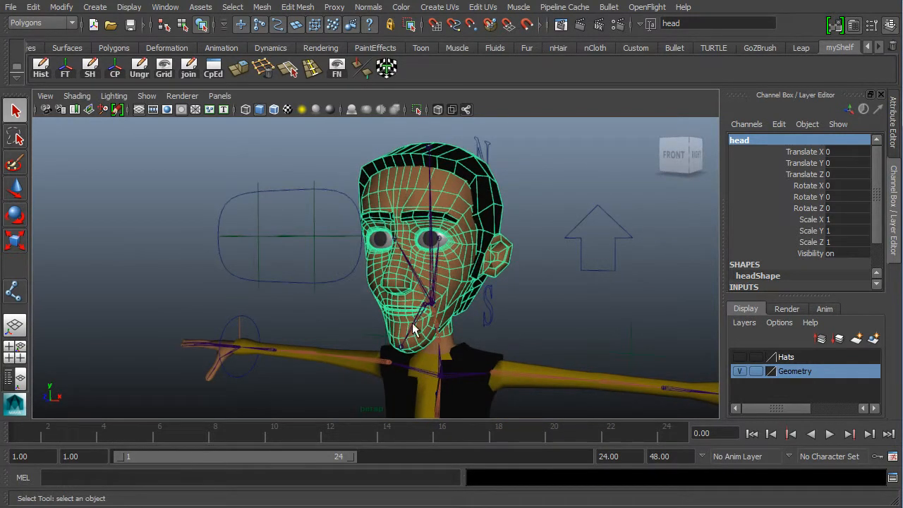
left_click_drag(414, 329, 339, 257, "alt")
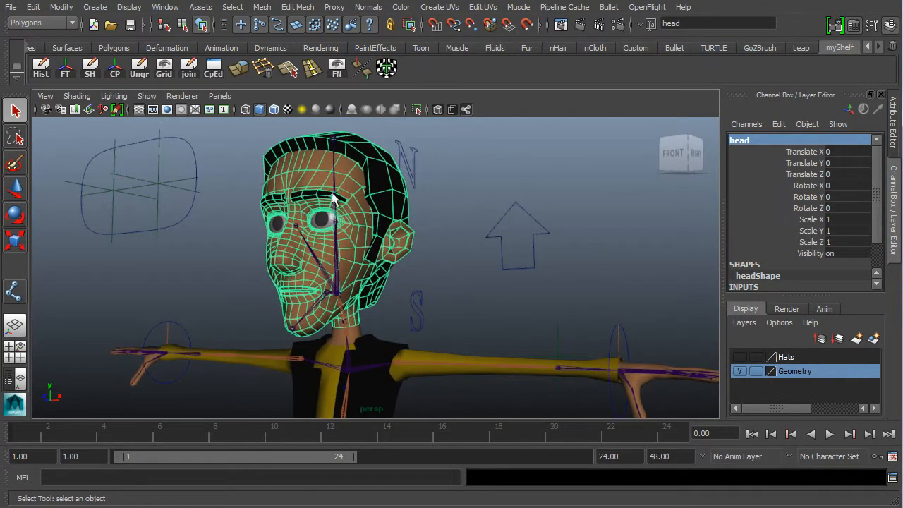
left_click_drag(329, 177, 299, 241, "alt")
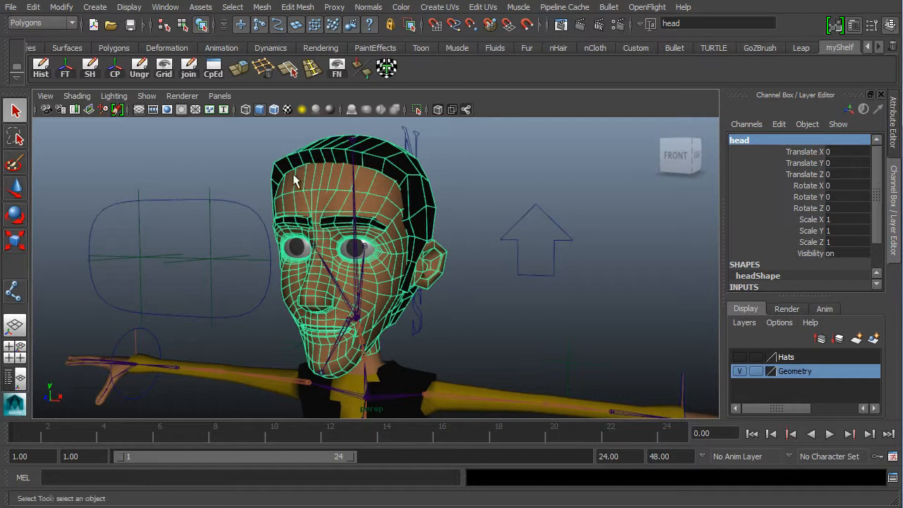
left_click(261, 8)
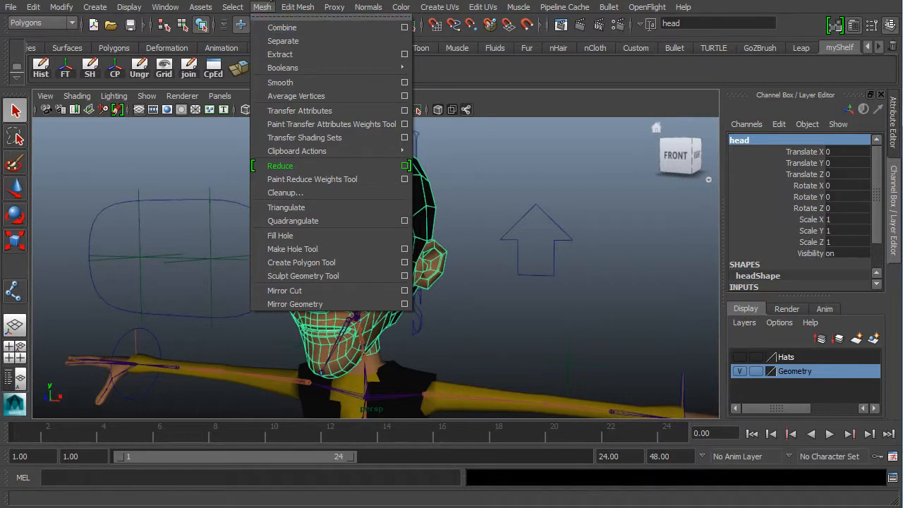
left_click(263, 5)
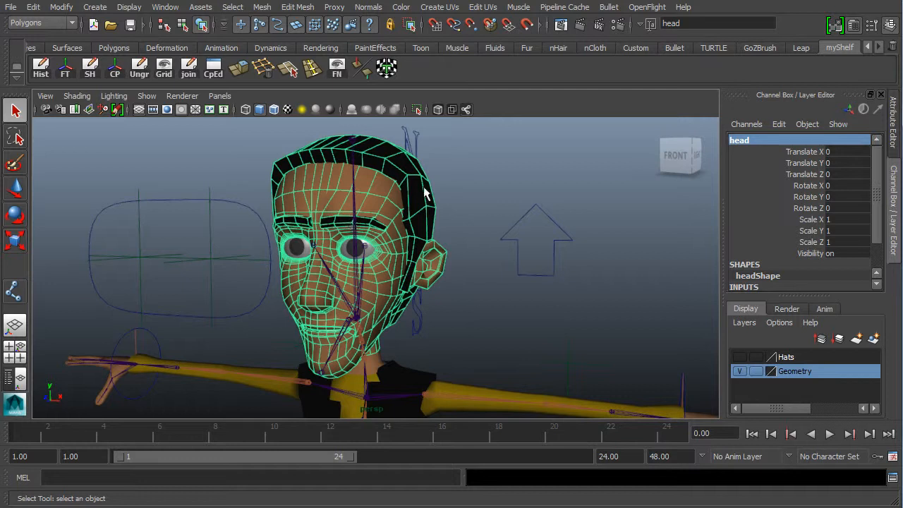
Inspect how the eyebrows sit against the forehead, viewing them up close from the side and front.
middle_click_drag(387, 262, 386, 256, "alt")
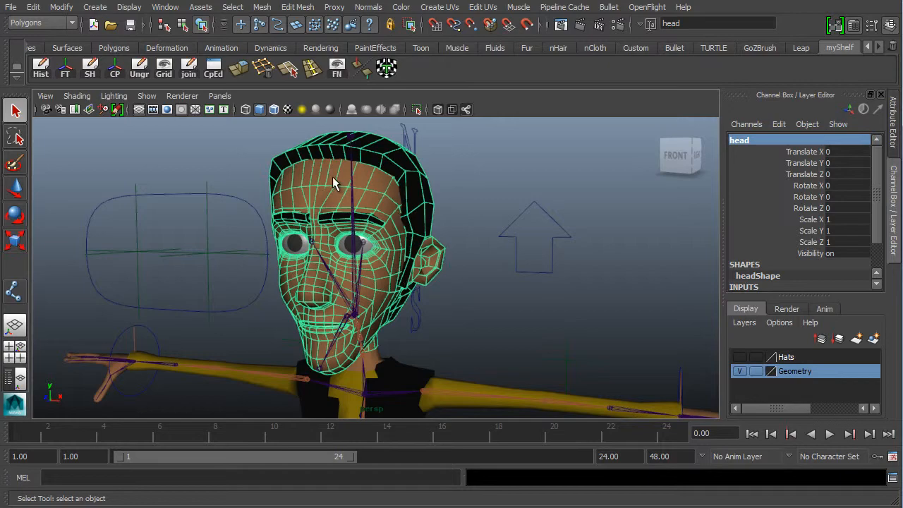
left_click_drag(420, 246, 541, 233, "alt")
middle_click_drag(542, 233, 462, 263, "alt")
right_click_drag(462, 262, 595, 252, "alt")
middle_click_drag(535, 255, 416, 285, "alt")
right_click_drag(416, 285, 638, 282, "alt")
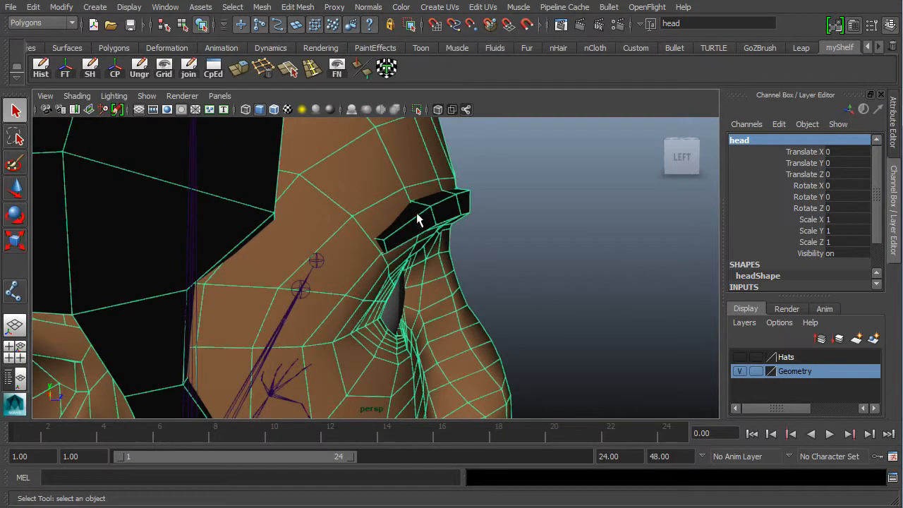
right_click_drag(568, 302, 523, 293, "alt")
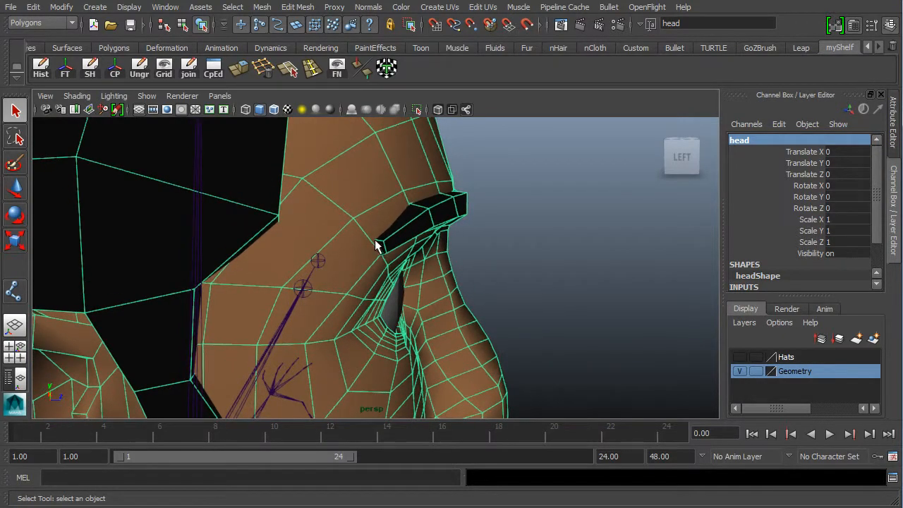
right_click_drag(451, 255, 383, 253, "alt")
left_click_drag(383, 253, 275, 266, "alt")
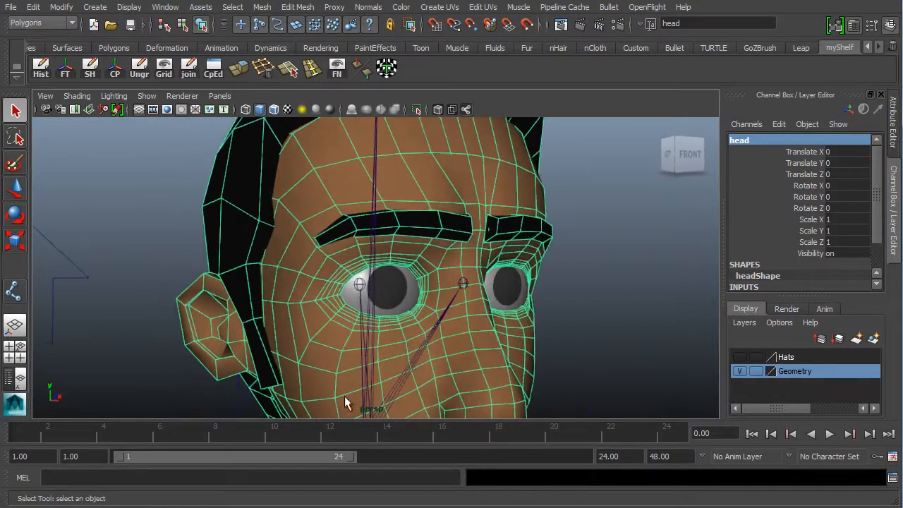
left_click_drag(299, 310, 272, 251, "alt")
left_click_drag(328, 197, 391, 265, "alt")
left_click_drag(435, 185, 232, 180, "alt")
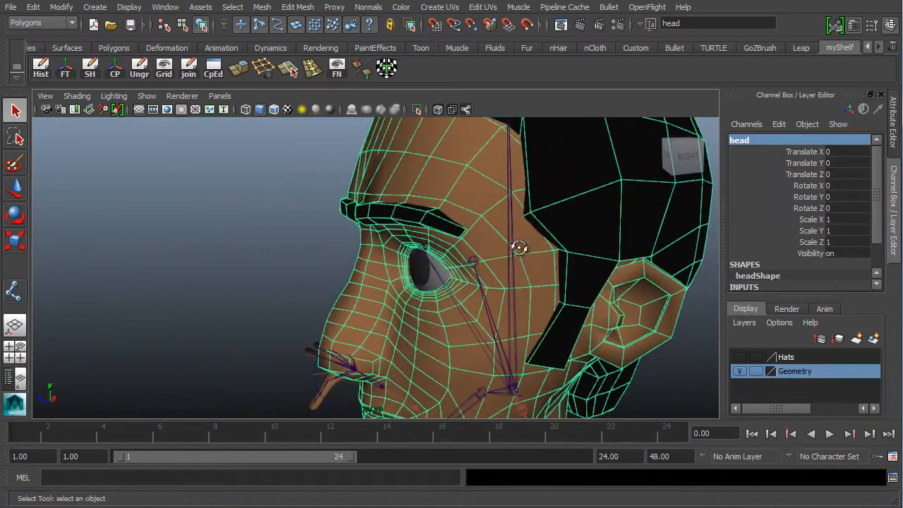
left_click_drag(518, 247, 578, 231, "alt")
Inspect the mesh around the eyes and nose bridge up close, and return to a view of the whole head.
right_click_drag(578, 230, 762, 289, "alt")
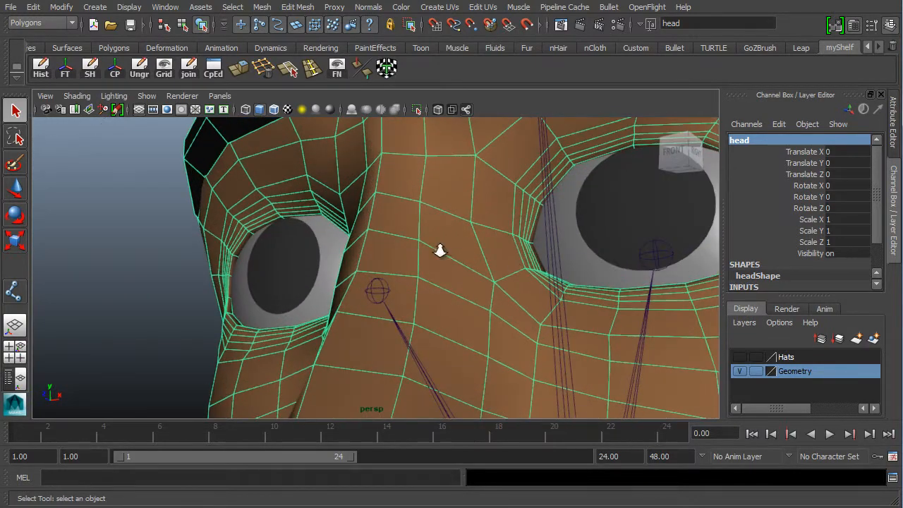
right_click_drag(439, 250, 804, 301, "alt")
middle_click_drag(520, 255, 319, 276, "alt")
right_click_drag(323, 276, 463, 281, "alt")
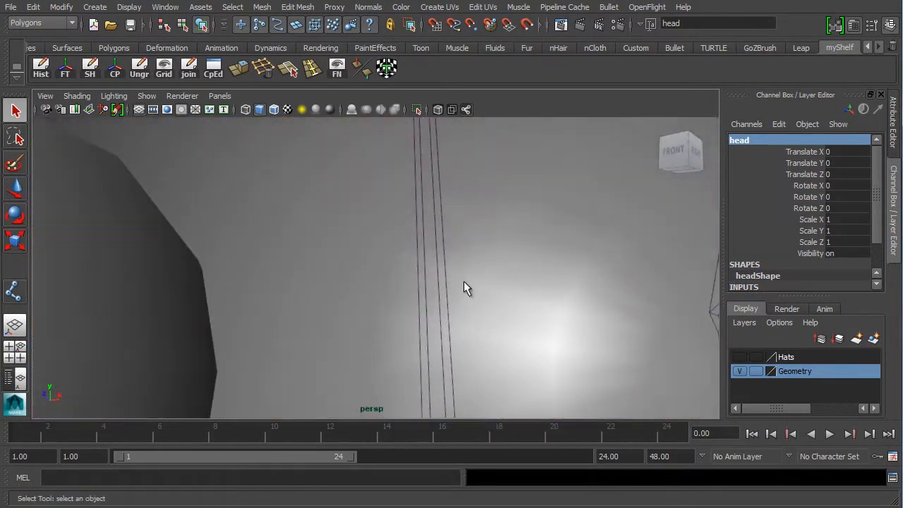
left_click_drag(464, 281, 452, 190, "alt")
middle_click_drag(423, 235, 200, 163, "alt")
right_click_drag(200, 163, 677, 335, "alt")
left_click_drag(360, 292, 256, 289, "alt")
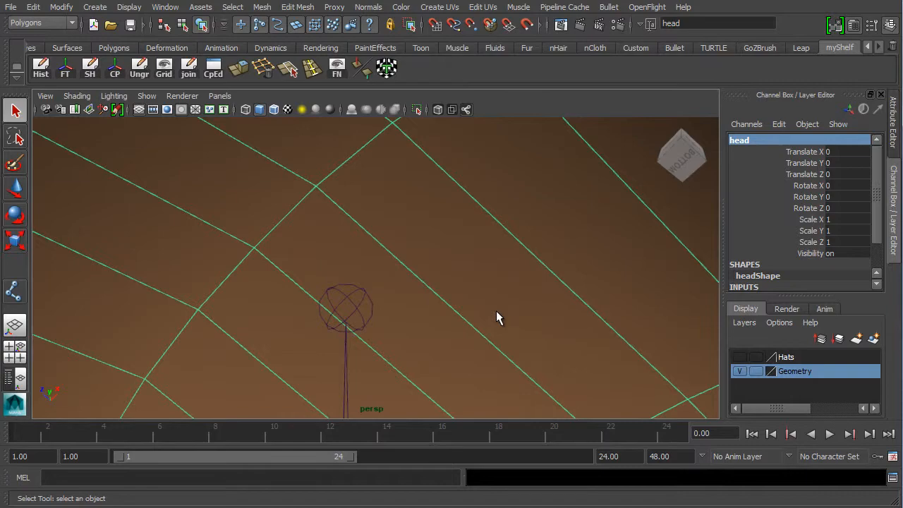
right_click_drag(496, 317, 342, 294, "alt")
left_click_drag(341, 295, 388, 286, "alt")
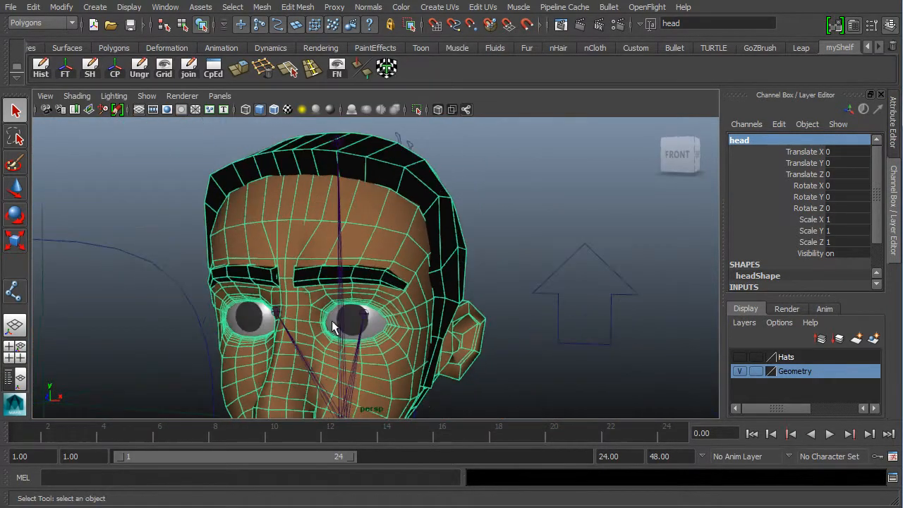
middle_click_drag(388, 286, 365, 222, "alt")
right_click_drag(365, 222, 253, 323, "alt")
middle_click_drag(297, 308, 290, 282, "alt")
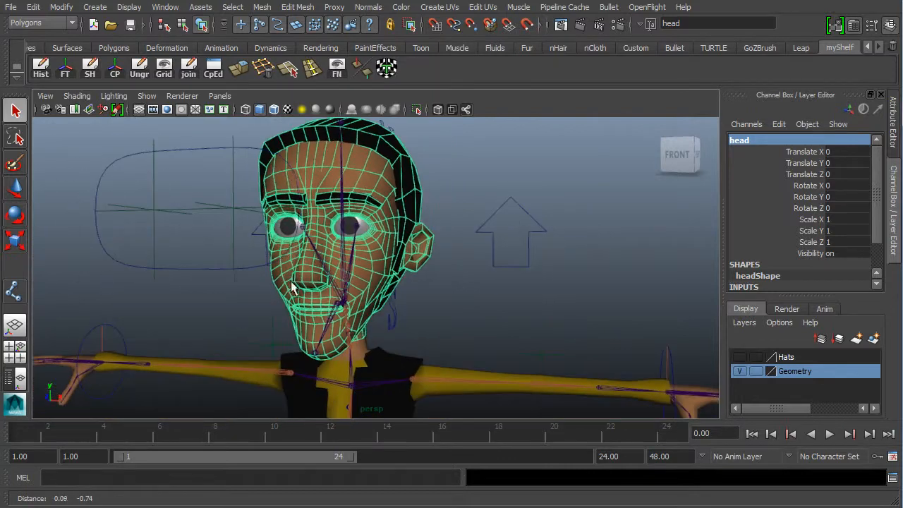
Examine the combined head mesh and its hair from the front, three-quarter and side views.
right_click_drag(288, 329, 331, 385, "alt")
middle_click_drag(315, 323, 338, 329, "alt")
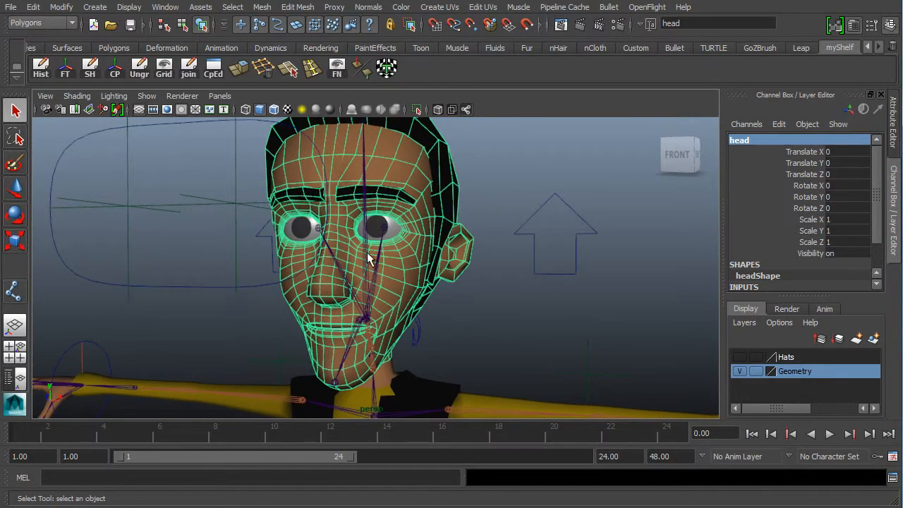
left_click_drag(366, 252, 347, 368, "alt")
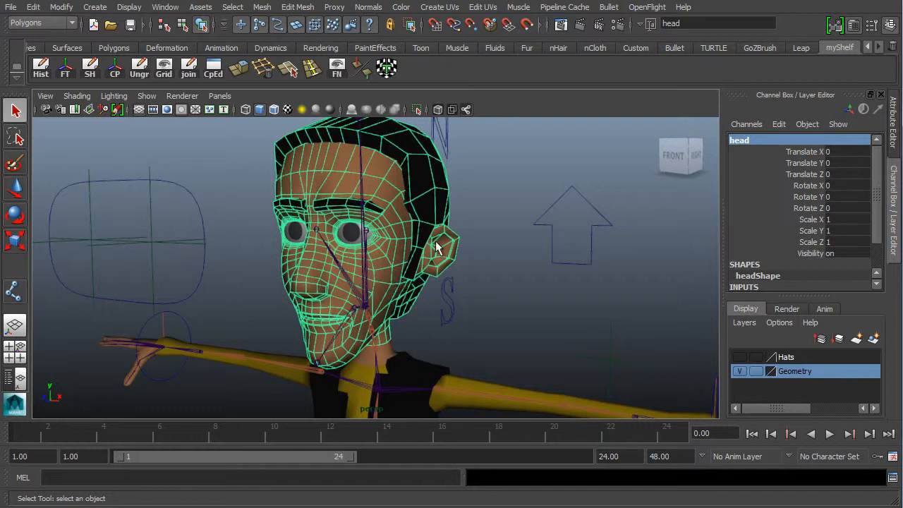
left_click_drag(500, 279, 346, 269, "alt")
right_click_drag(346, 269, 361, 283, "alt")
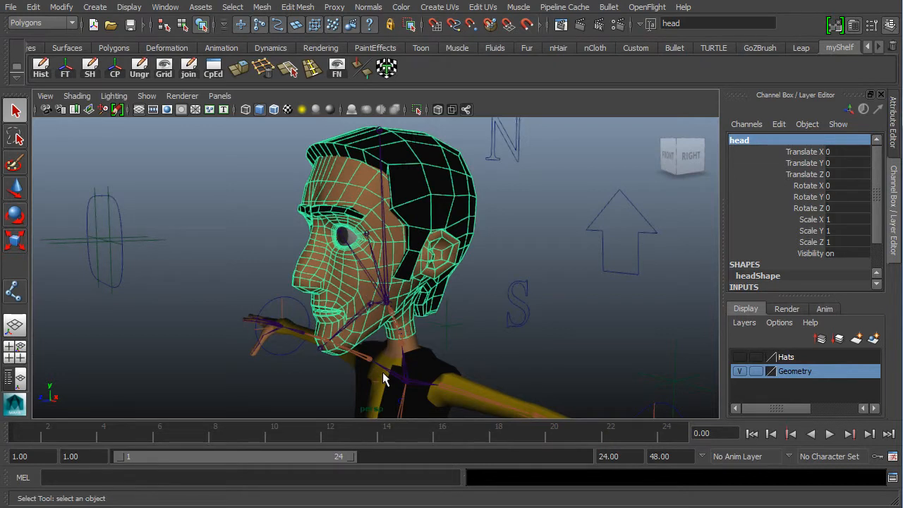
left_click_drag(382, 372, 385, 342, "alt")
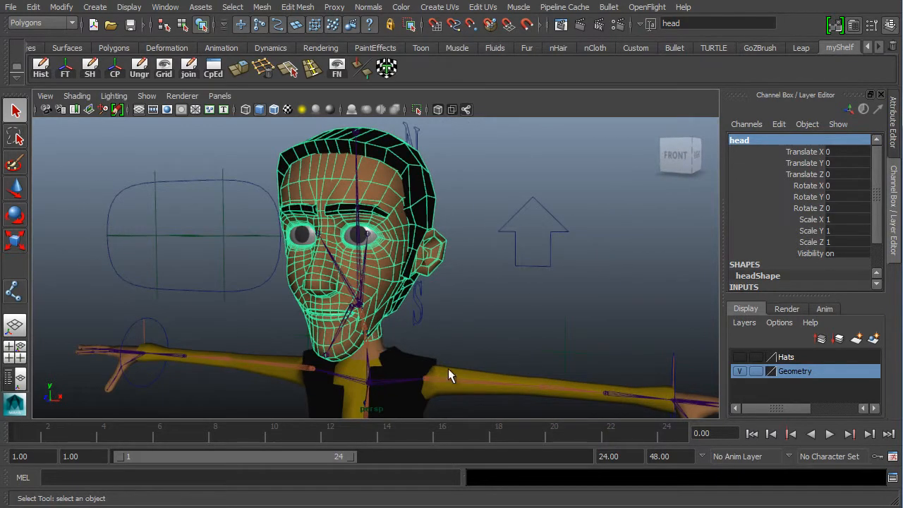
middle_click_drag(448, 299, 450, 306, "alt")
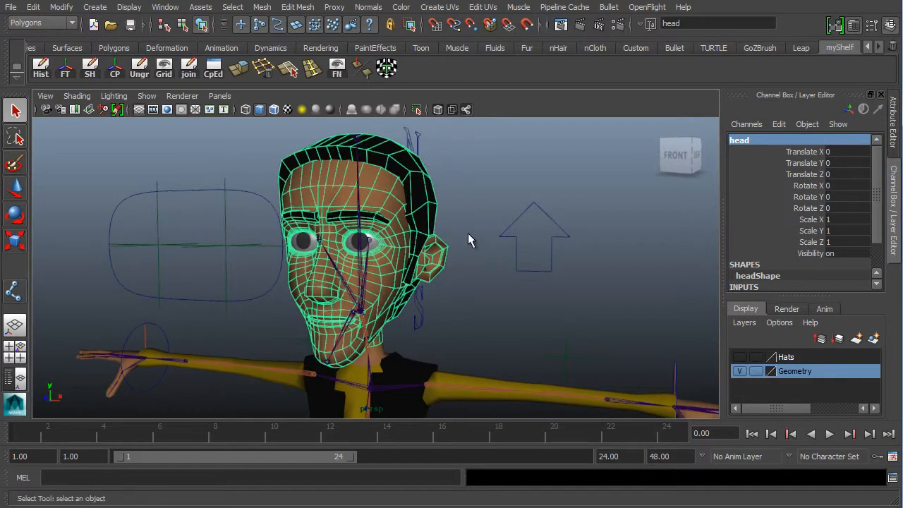
left_click_drag(381, 308, 372, 326, "alt")
left_click_drag(338, 228, 344, 253, "alt")
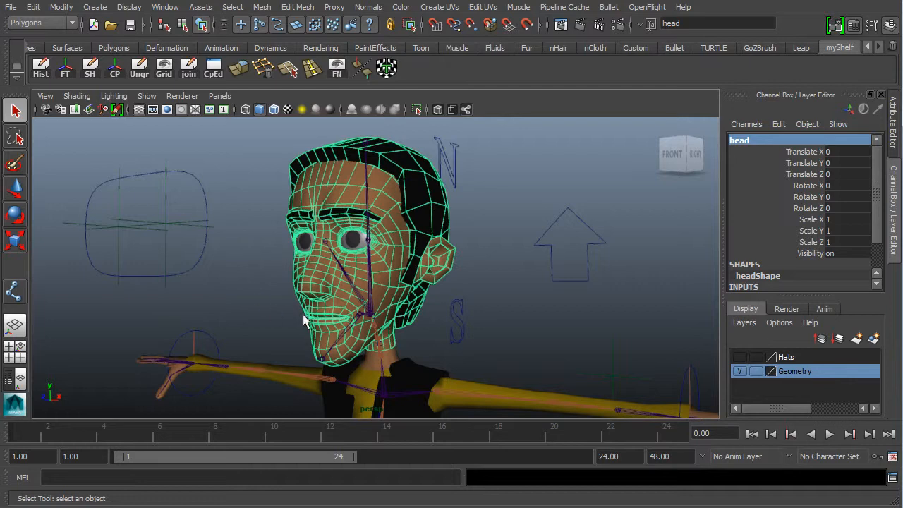
middle_click_drag(428, 268, 420, 245, "alt")
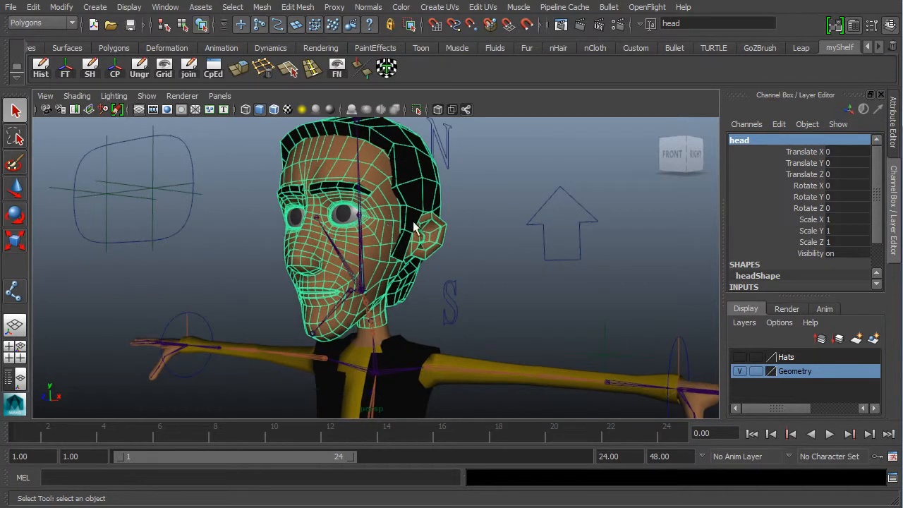
mouse_move(374, 286)
left_mouse_down("alt")
mouse_move(367, 282)
mouse_move(379, 285)
left_mouse_up("alt")
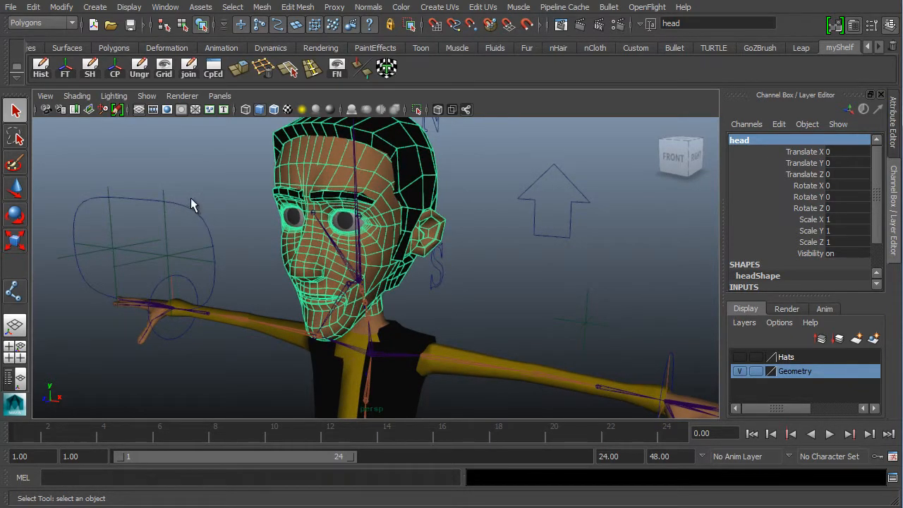
left_click_drag(450, 245, 426, 258, "alt")
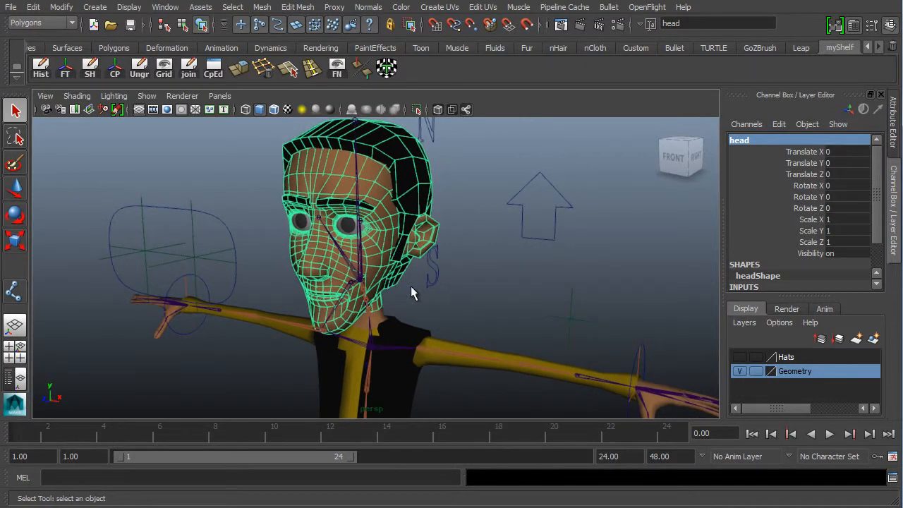
Select the character's body mesh and inspect its torso, arms and waist from the front and side.
middle_click_drag(411, 287, 401, 189, "alt")
left_click(395, 293)
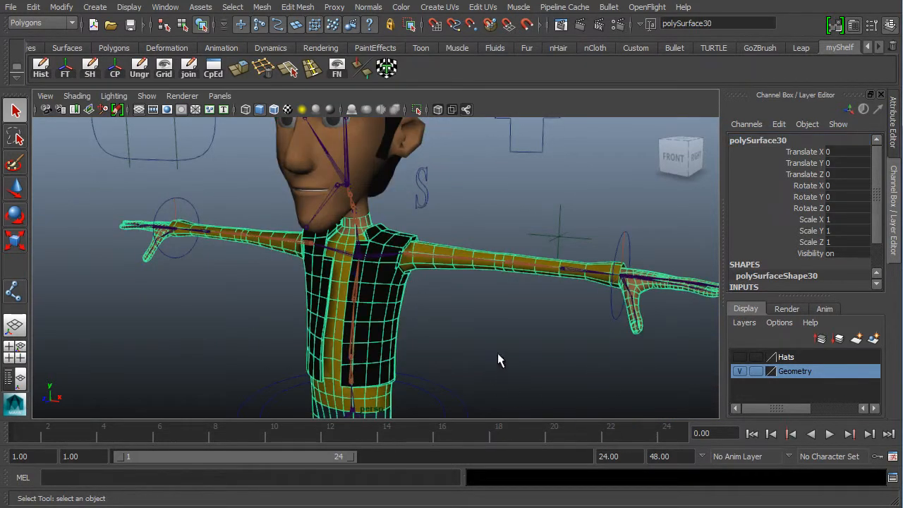
left_click_drag(497, 360, 297, 340, "alt")
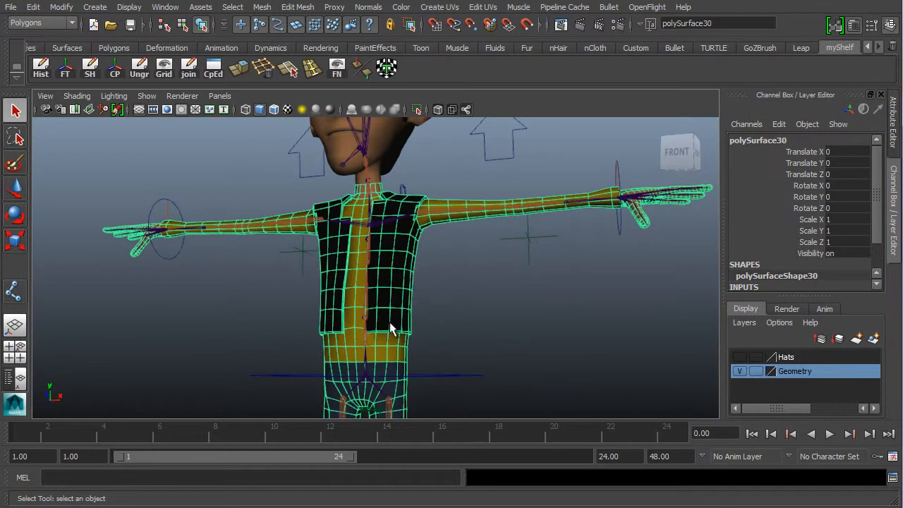
left_click_drag(432, 303, 359, 276, "alt")
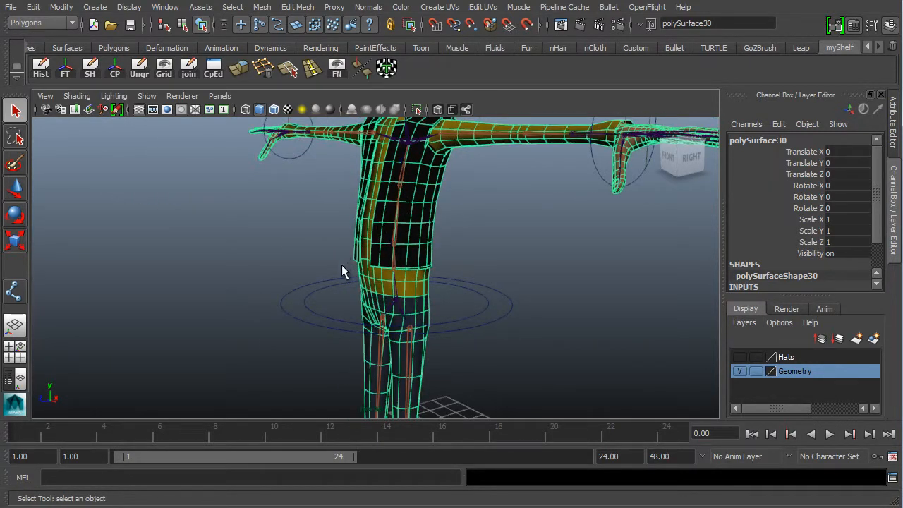
left_click_drag(361, 248, 423, 258, "alt")
left_click_drag(403, 256, 406, 222, "alt")
Inspect the body mesh's legs, ankle cuffs and shoes up close from several angles.
right_click_drag(434, 282, 346, 296, "alt")
left_click_drag(347, 296, 421, 287, "alt")
middle_click_drag(421, 287, 371, 224, "alt")
right_click_drag(340, 287, 562, 334, "alt")
middle_click_drag(502, 269, 486, 230, "alt")
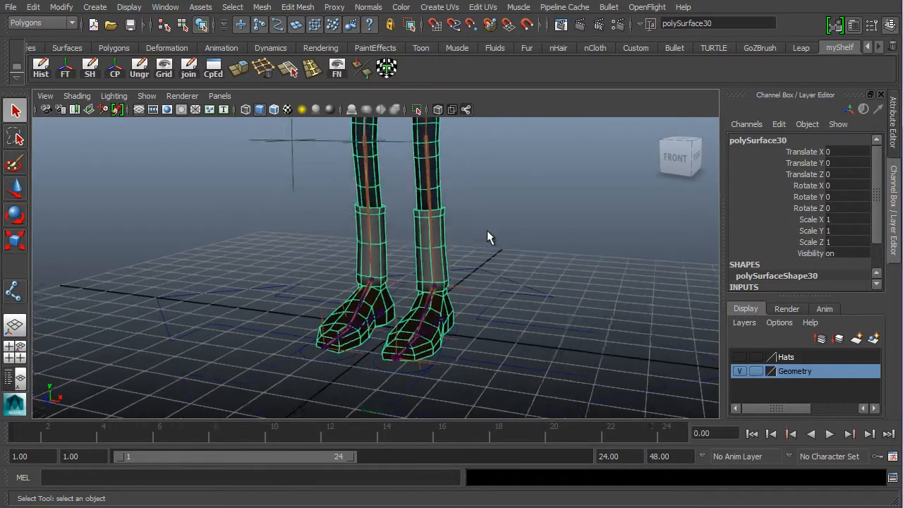
left_click_drag(444, 304, 370, 279, "alt")
middle_click_drag(433, 320, 346, 301, "alt")
left_click_drag(368, 303, 370, 353, "alt")
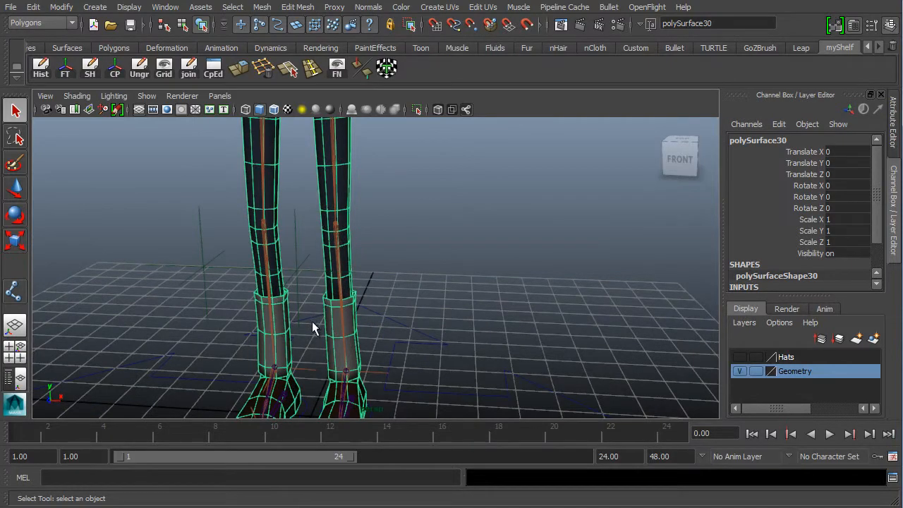
right_click_drag(314, 323, 427, 314, "alt")
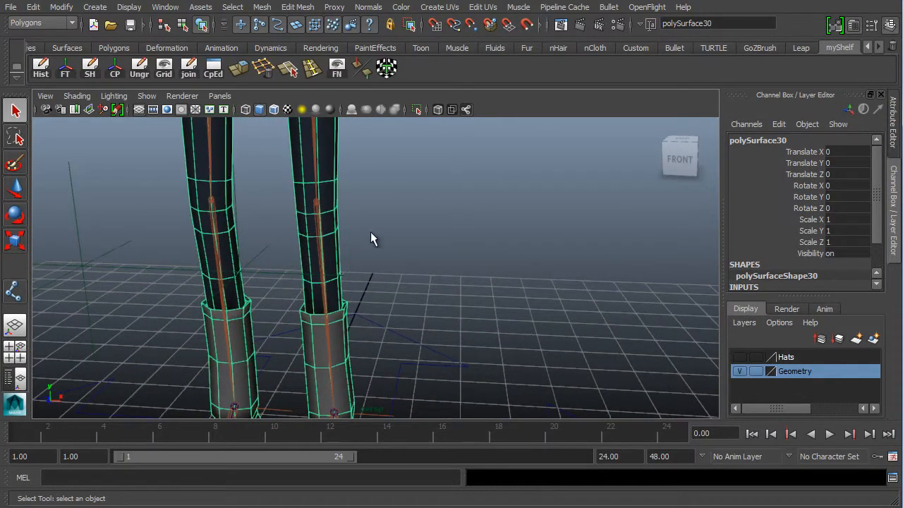
left_click_drag(371, 238, 418, 251, "alt")
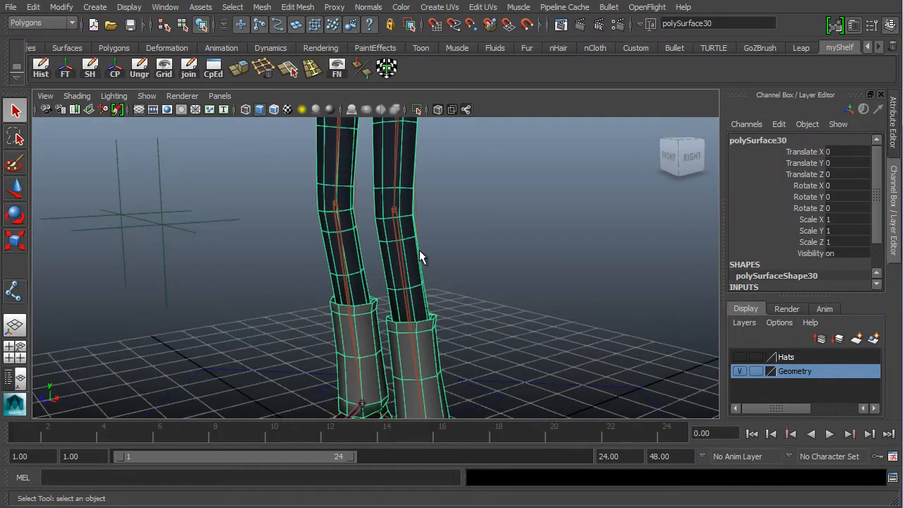
Inspect the lower legs and cuffs in wireframe display, and return to a shaded view of the whole character.
key("4")
mouse_move(328, 275)
right_mouse_down("alt")
mouse_move(484, 313)
mouse_move(467, 307)
right_mouse_up("alt")
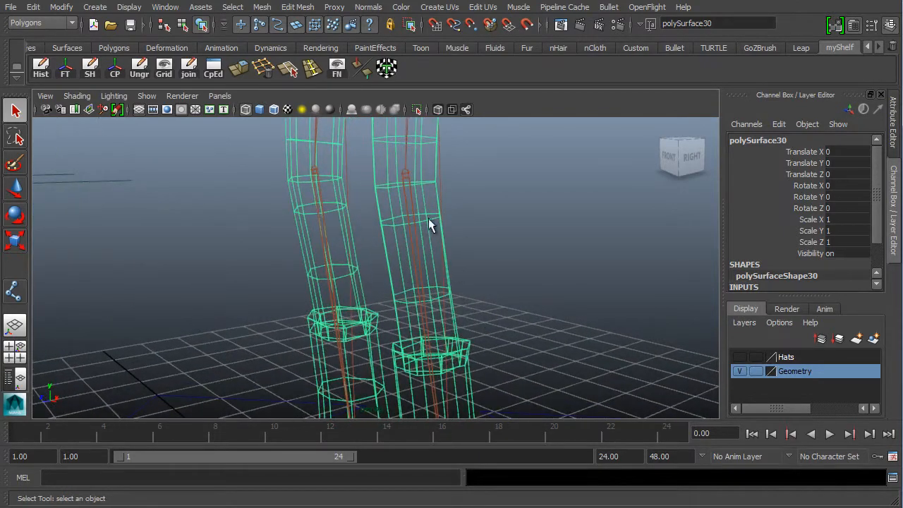
left_click_drag(428, 218, 482, 267, "alt")
middle_click_drag(275, 225, 405, 212, "alt")
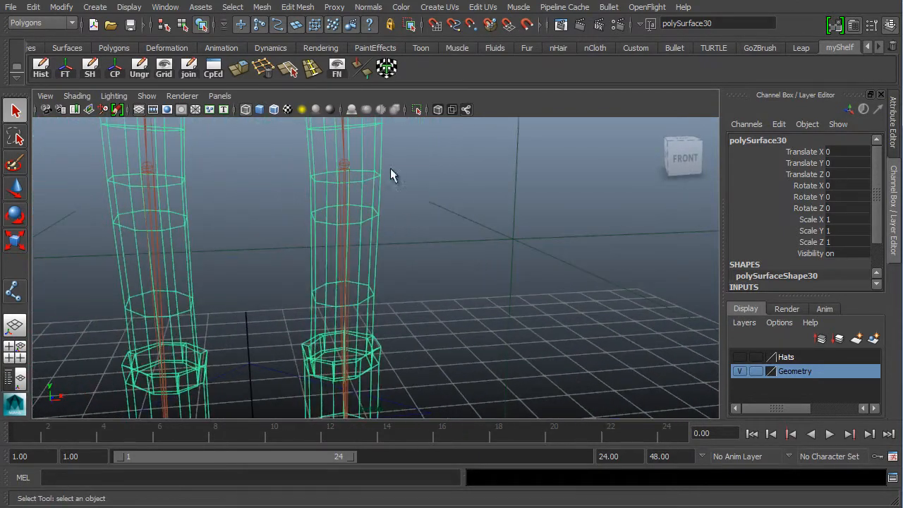
right_click_drag(392, 173, 507, 292, "alt")
left_click_drag(529, 289, 459, 292, "alt")
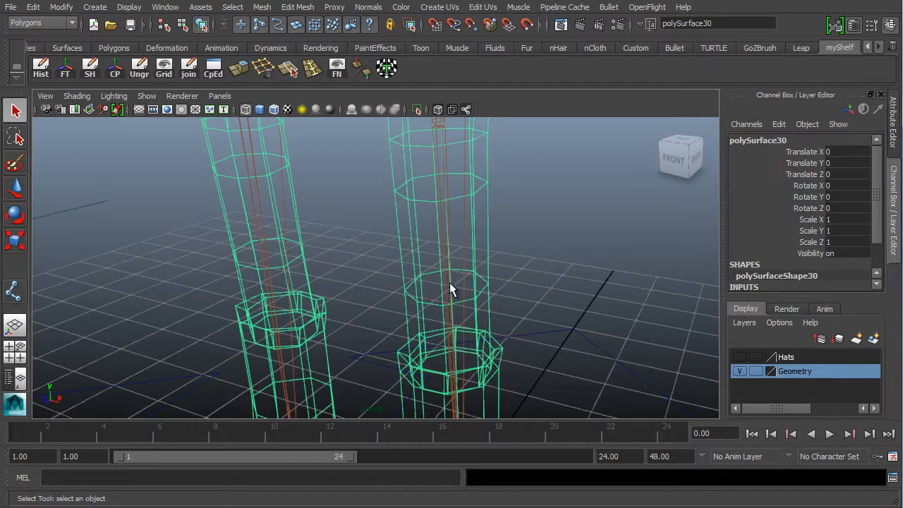
left_click_drag(510, 256, 399, 246, "alt")
right_click_drag(450, 256, 310, 264, "alt")
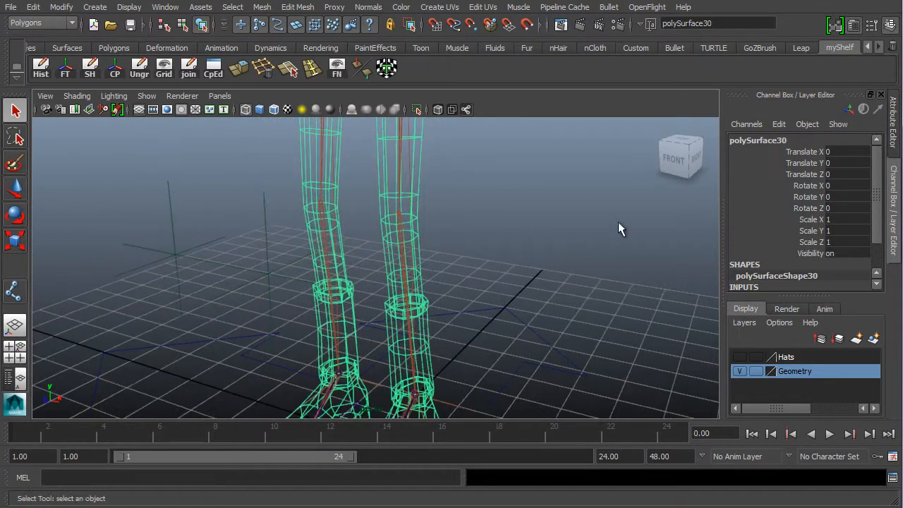
middle_click_drag(447, 253, 452, 302, "alt")
right_click_drag(452, 302, 244, 296, "alt")
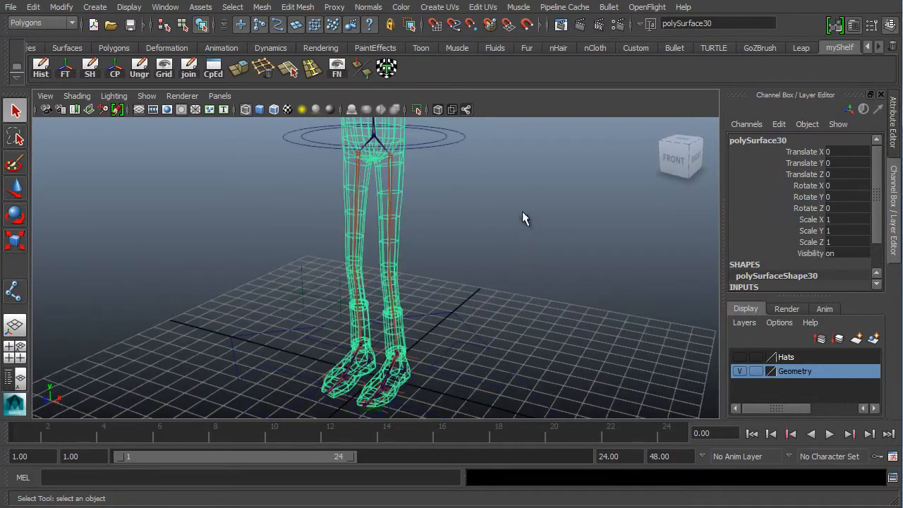
middle_click_drag(521, 211, 516, 265, "alt")
right_click_drag(506, 283, 296, 280, "alt")
middle_click_drag(368, 224, 373, 268, "alt")
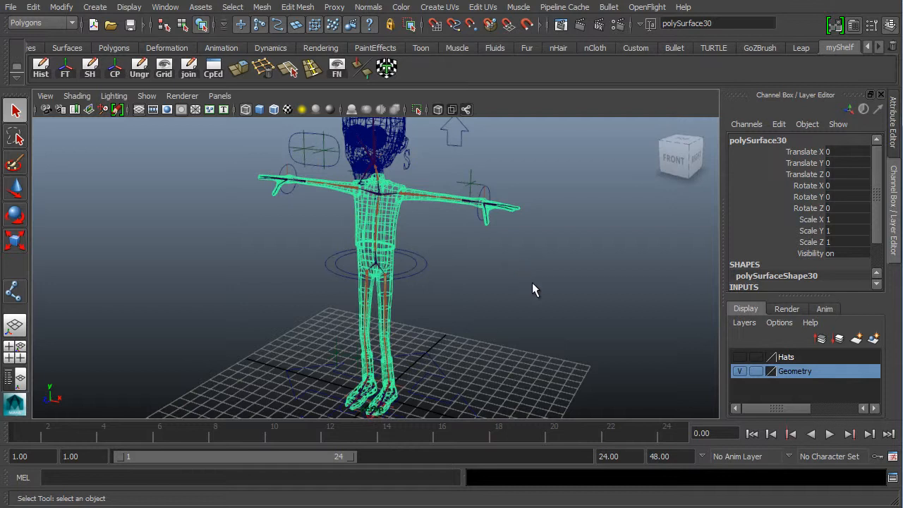
key("5")
Rename the selected torso, arms and legs mesh as body.
left_click_drag(521, 204, 465, 276, "alt")
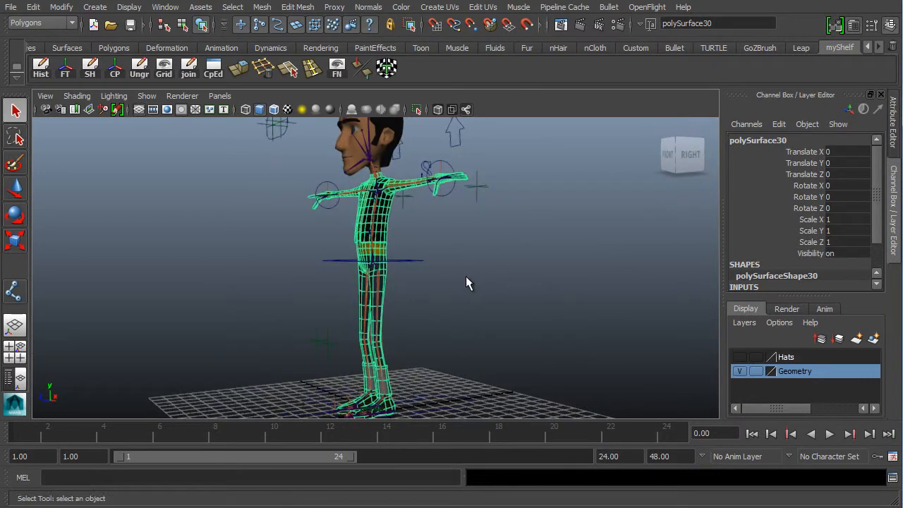
double_click(795, 144)
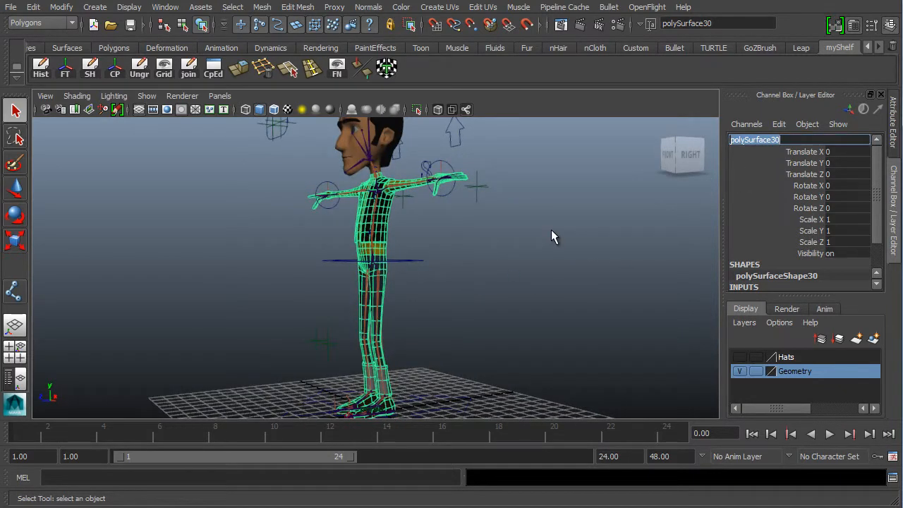
type("body")
key("Return")
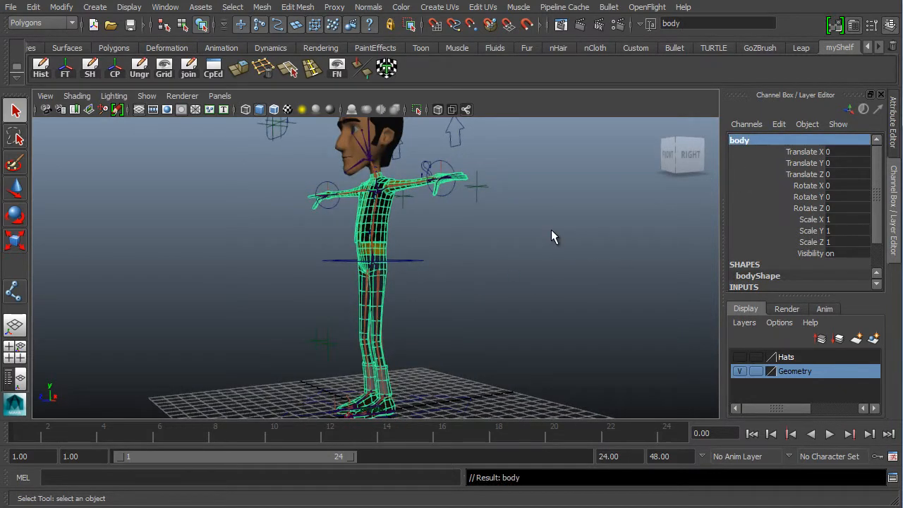
Examine the whole character with its separate head and body meshes from several angles and distances.
right_click_drag(466, 212, 336, 251, "alt")
left_click_drag(335, 251, 379, 259, "alt")
right_click_drag(413, 293, 550, 289, "alt")
middle_click_drag(515, 175, 479, 252, "alt")
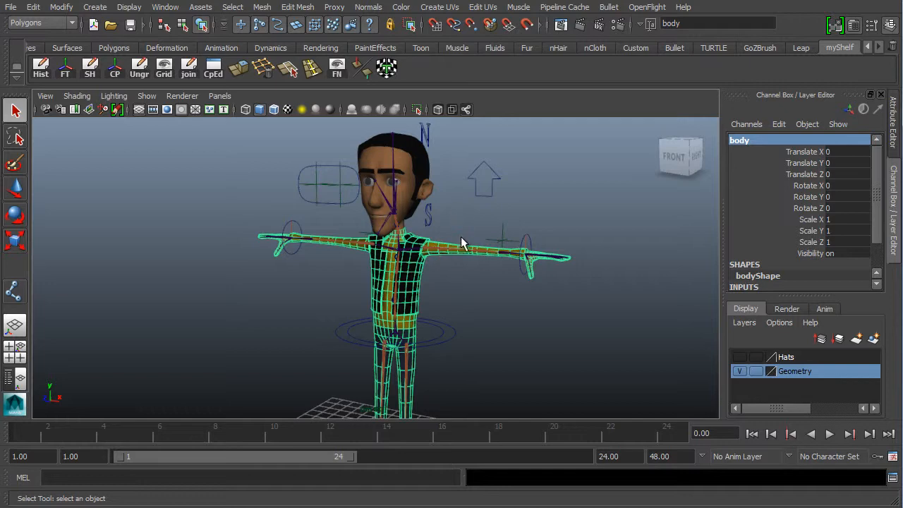
left_click_drag(458, 237, 368, 246, "alt")
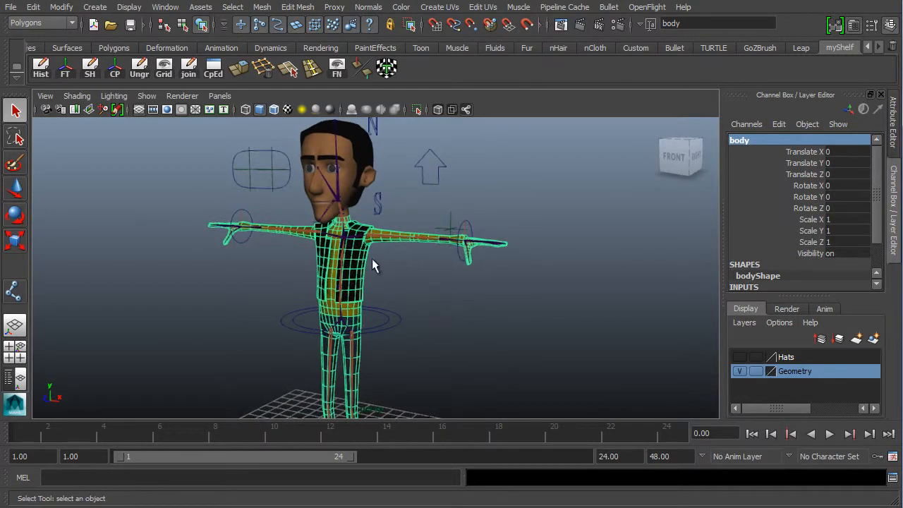
middle_click_drag(339, 211, 374, 205, "alt")
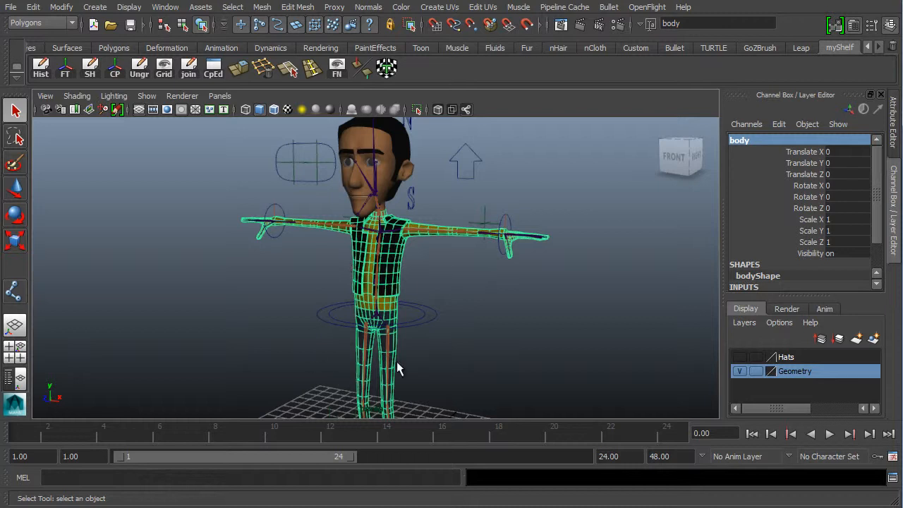
scroll(439, 247, "down", 2)
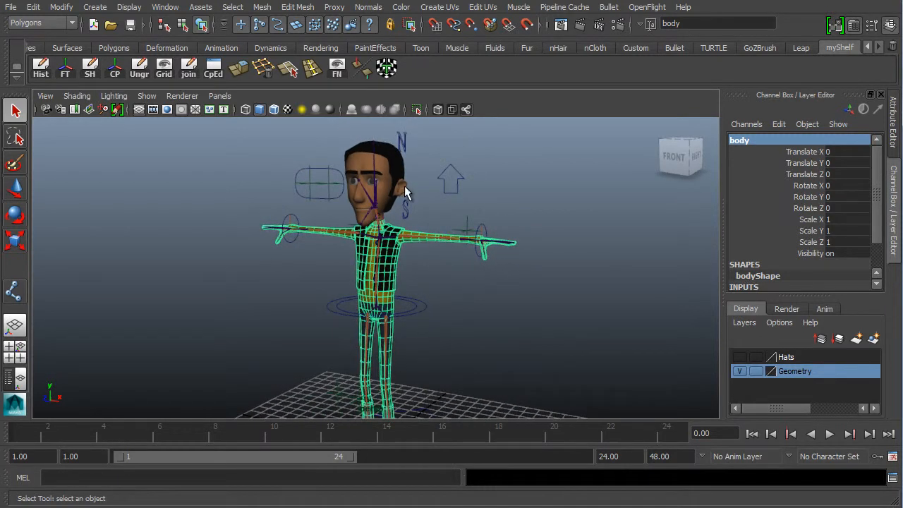
Switch to the Animation menu set and select the joints stored in the JointForSkinning quick select set.
left_click(43, 22)
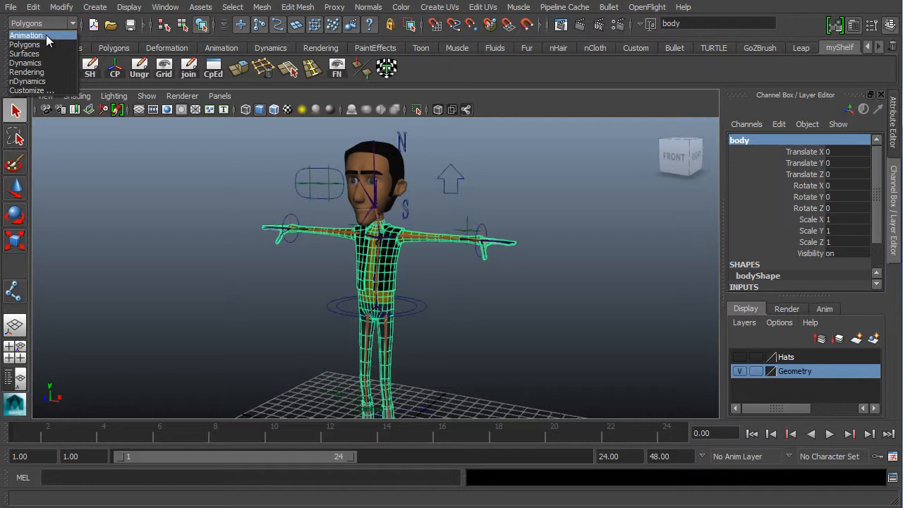
left_click(46, 35)
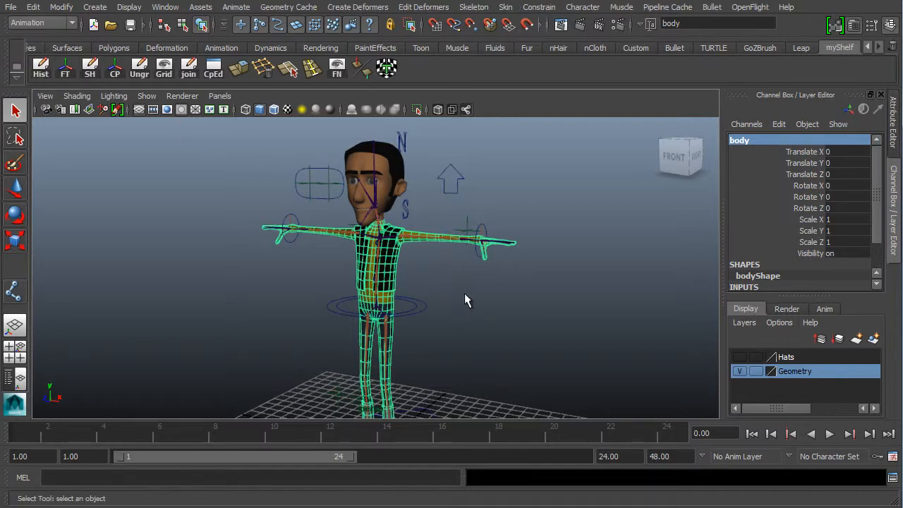
left_click_drag(464, 292, 402, 339, "alt")
left_click_drag(515, 258, 419, 256, "alt")
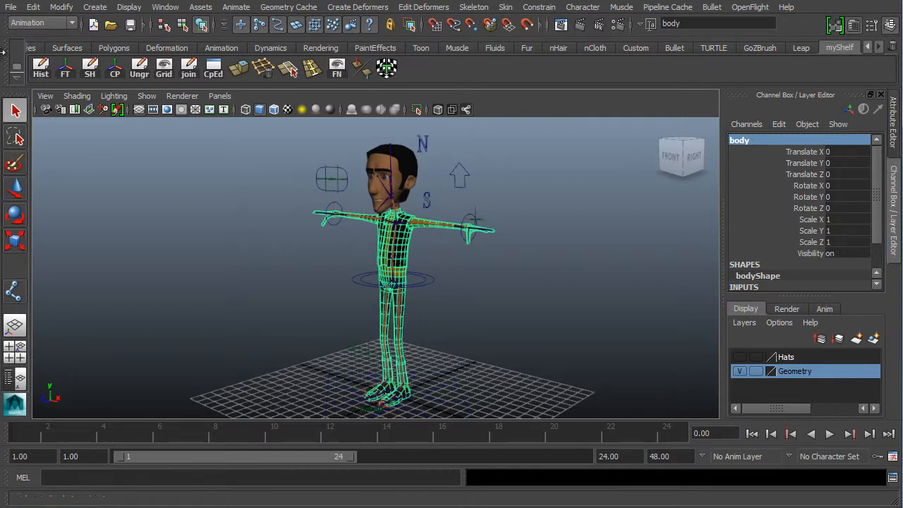
left_click(33, 7)
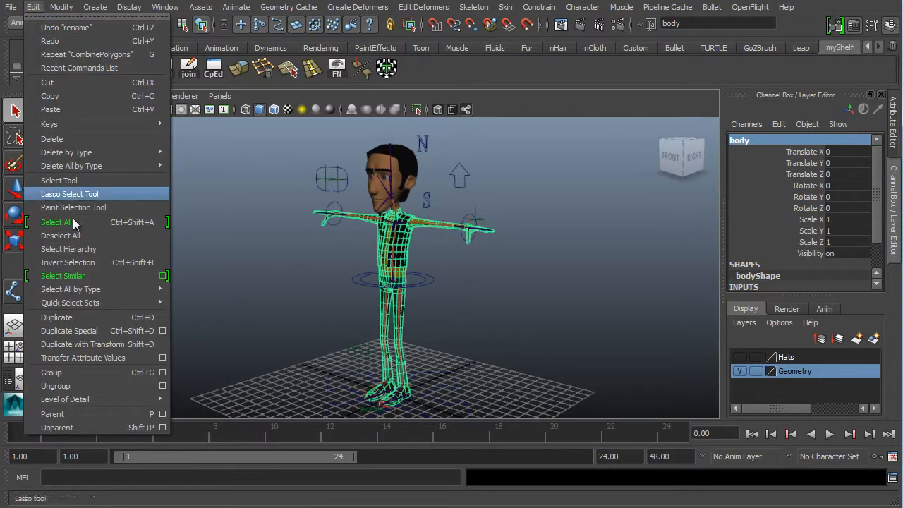
mouse_move(91, 302)
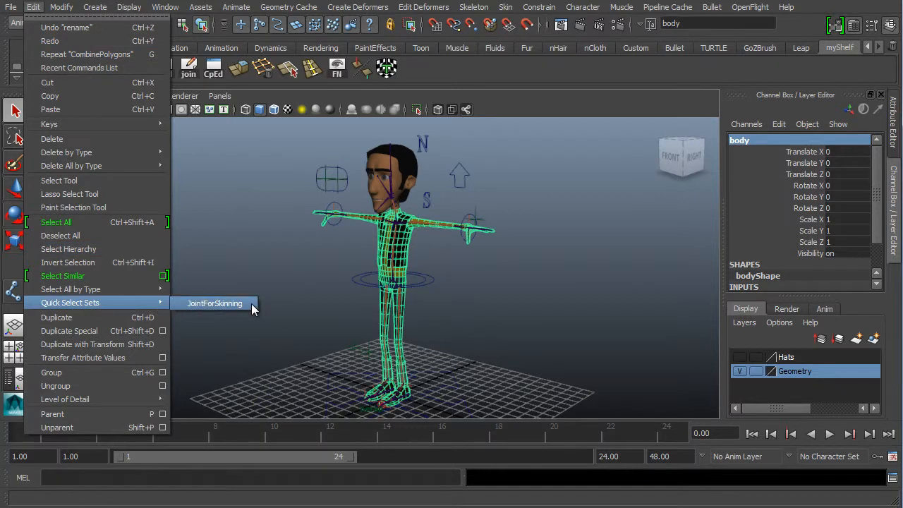
left_click(215, 303)
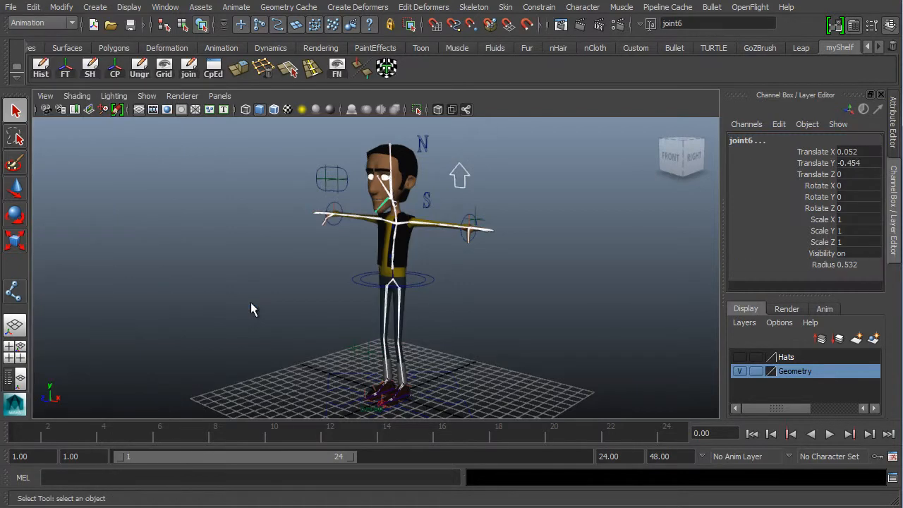
Add the body mesh and the head mesh to the current selection of skinning joints.
middle_click_drag(462, 337, 491, 264, "alt")
right_click_drag(447, 355, 482, 360, "alt")
middle_click_drag(522, 300, 522, 300, "alt")
left_click_drag(522, 300, 508, 335, "alt")
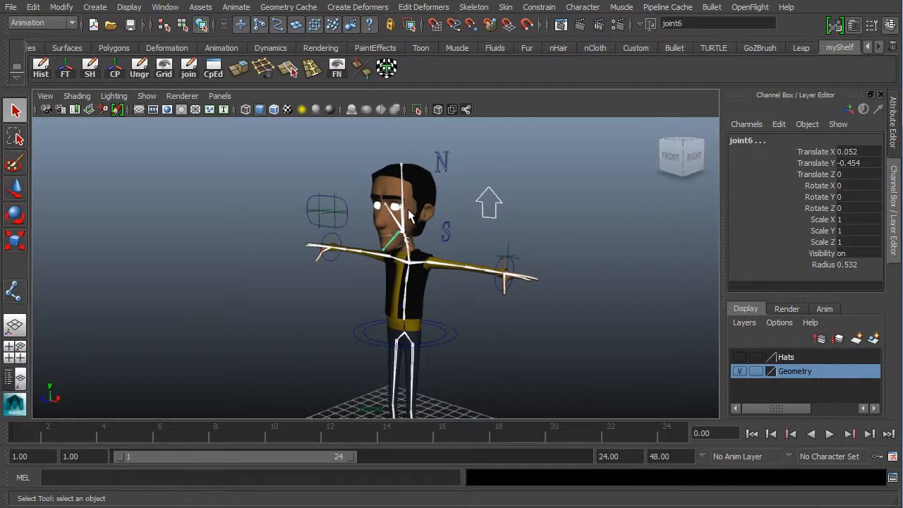
left_click_drag(427, 309, 415, 233, "alt")
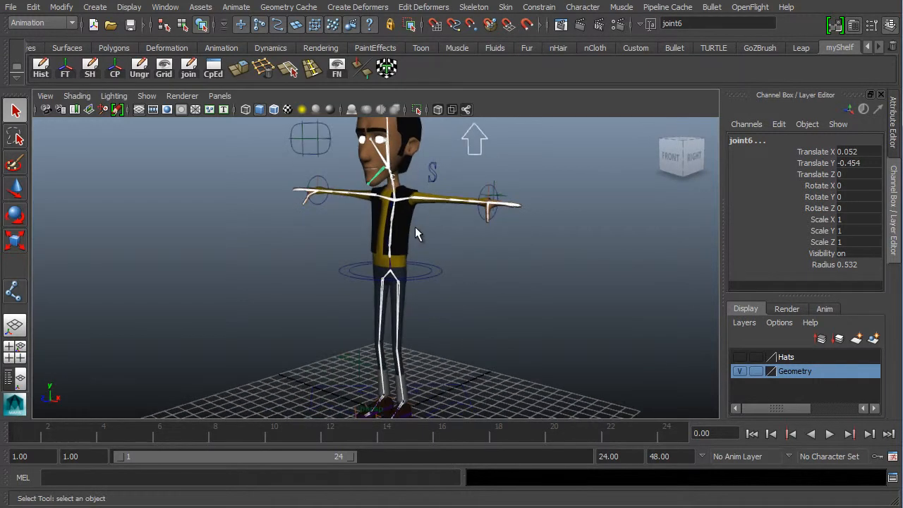
left_click(400, 232, "shift")
middle_click_drag(410, 182, 404, 215, "alt")
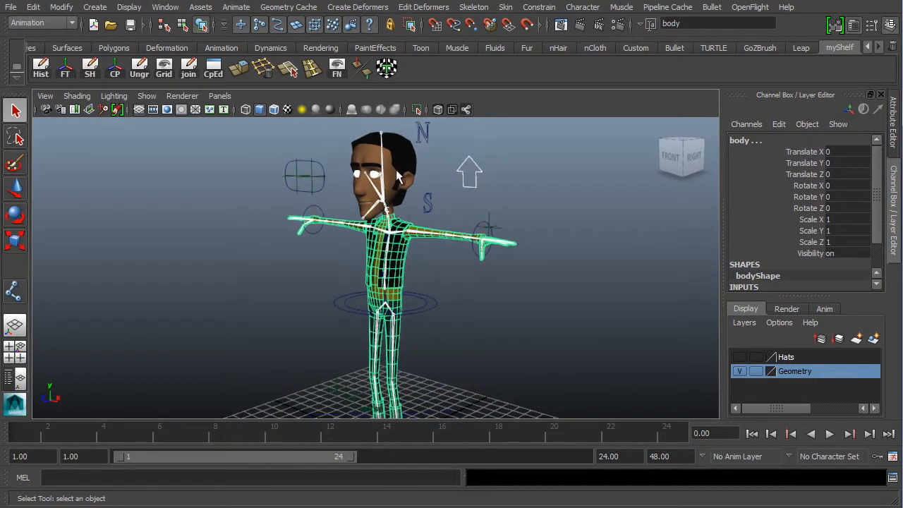
left_click(395, 170, "shift")
left_click_drag(458, 233, 402, 282, "alt")
middle_click_drag(403, 297, 409, 270, "alt")
right_click_drag(505, 288, 461, 293, "alt")
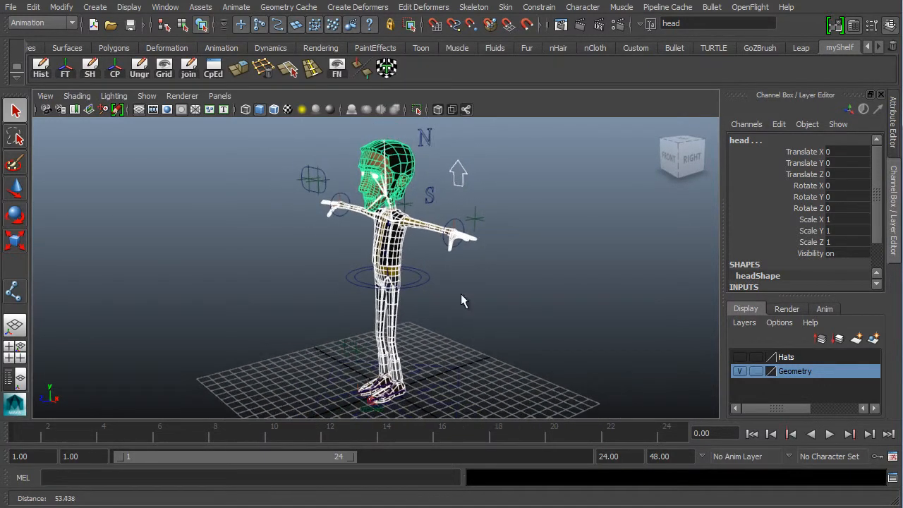
Open the Smooth Bind options for the selected joints and meshes, and place the window clear of the character.
middle_click_drag(446, 236, 252, 245, "alt")
left_click_drag(251, 237, 282, 246, "alt")
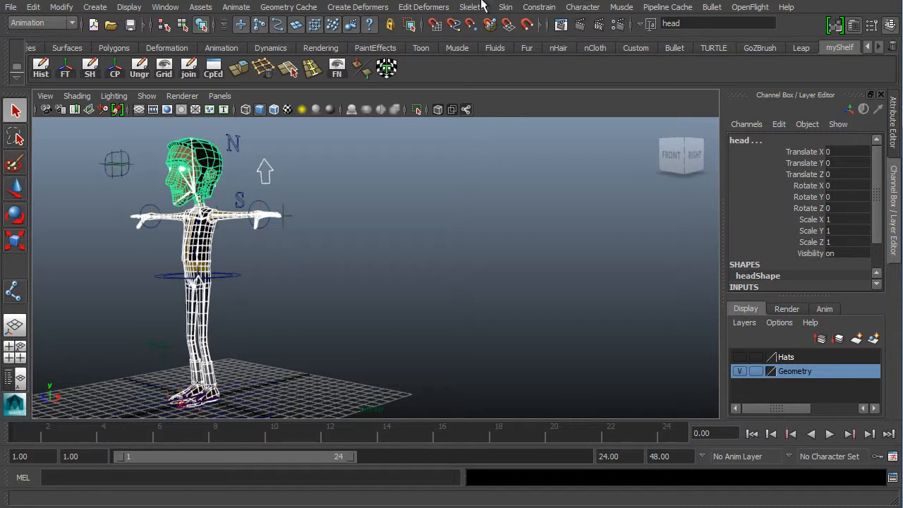
left_click(508, 9)
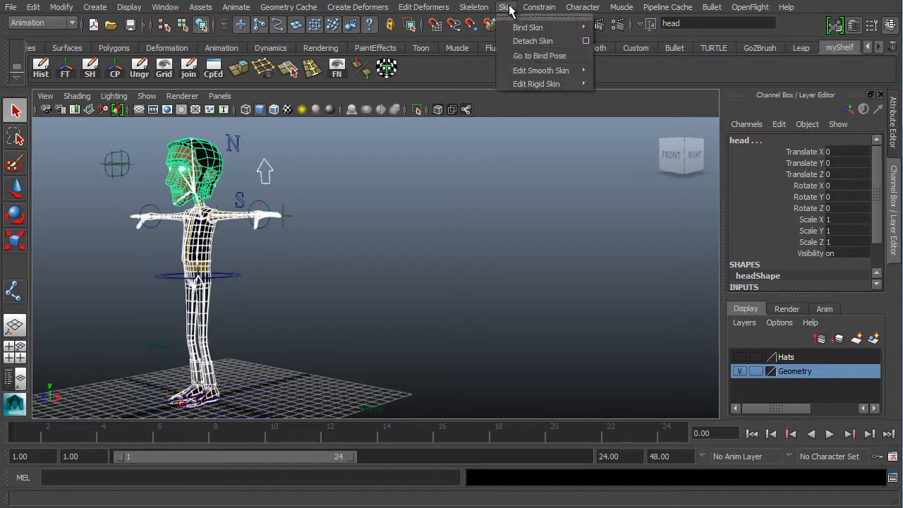
mouse_move(548, 29)
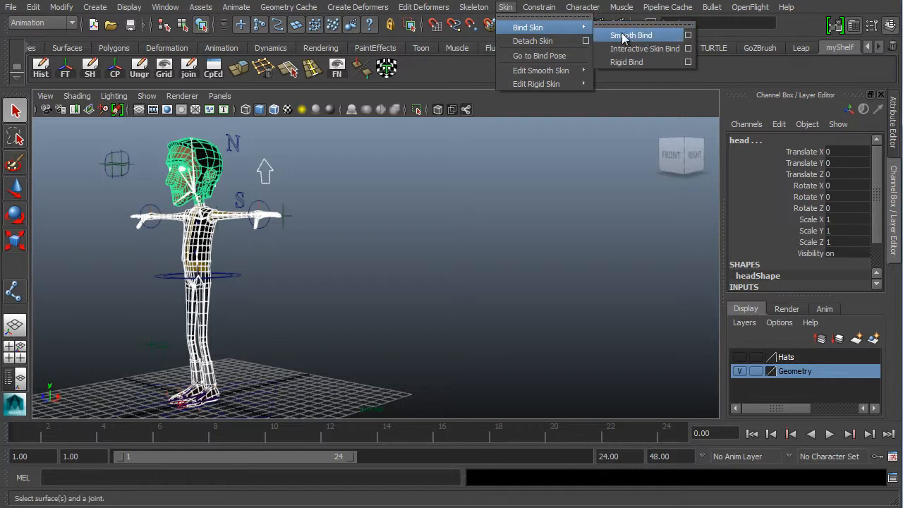
left_click(687, 35)
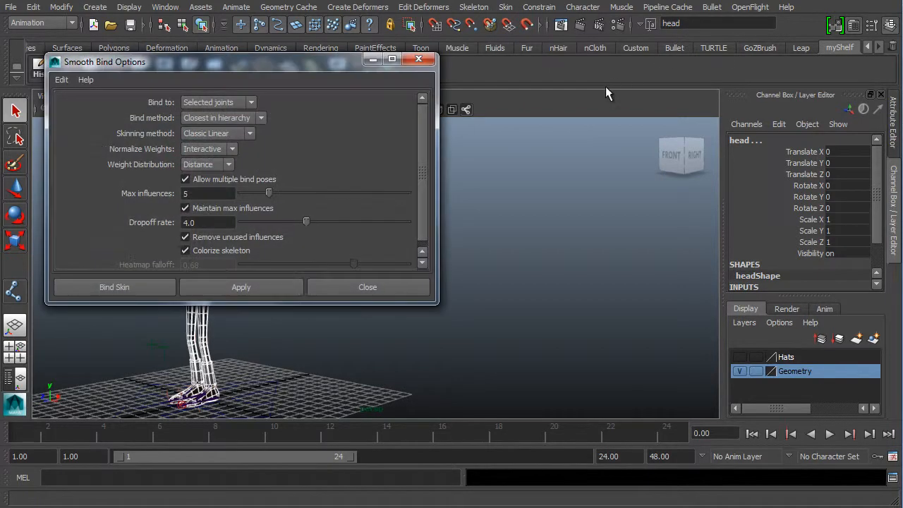
left_click_drag(334, 62, 591, 126)
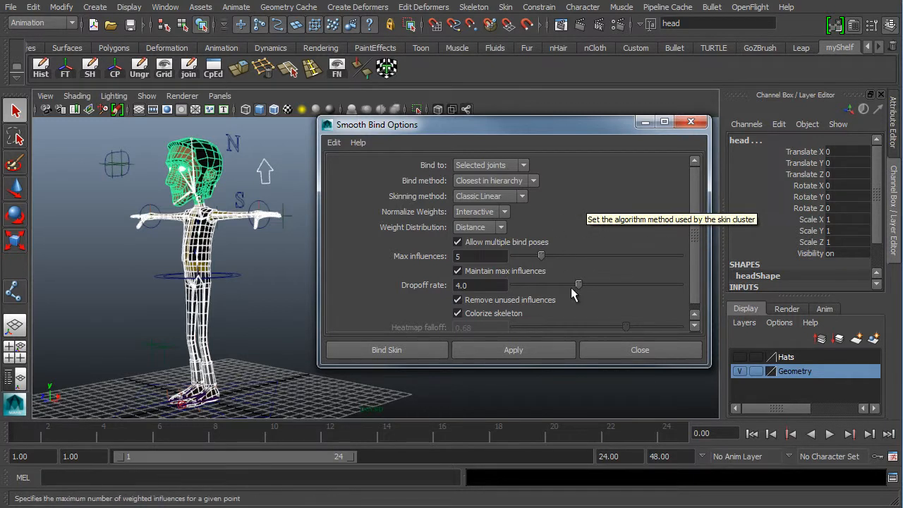
Reset the Smooth Bind settings, and set Bind to to Selected joints and the bind method to Closest in hierarchy.
left_click(336, 141)
left_click(370, 169)
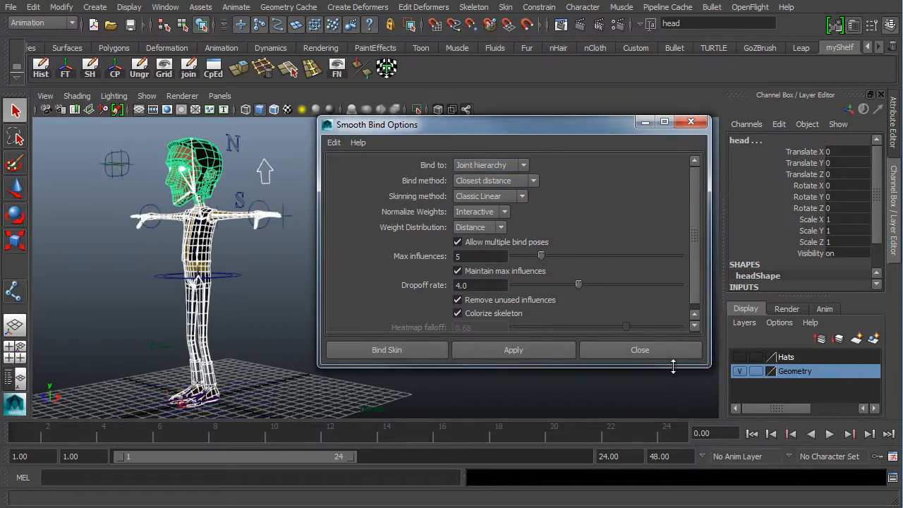
left_click_drag(676, 366, 679, 387)
left_click(513, 167)
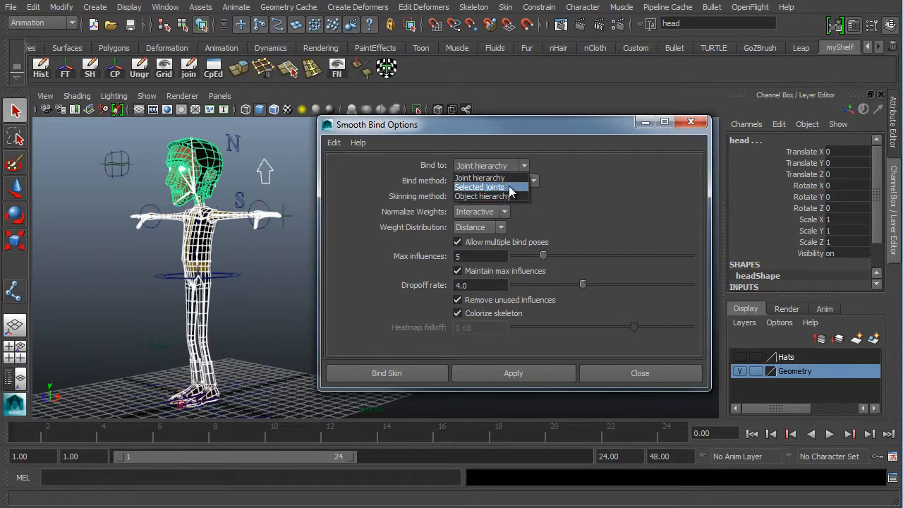
left_click(508, 186)
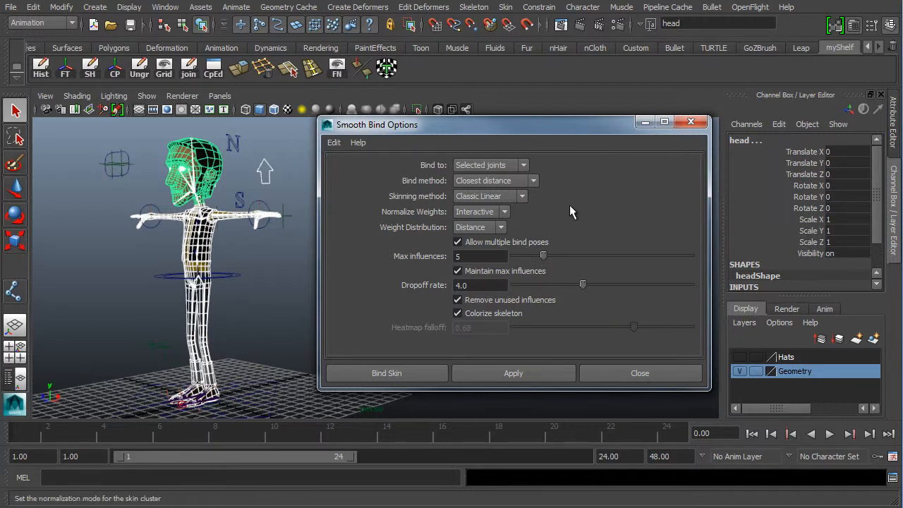
left_click(510, 165)
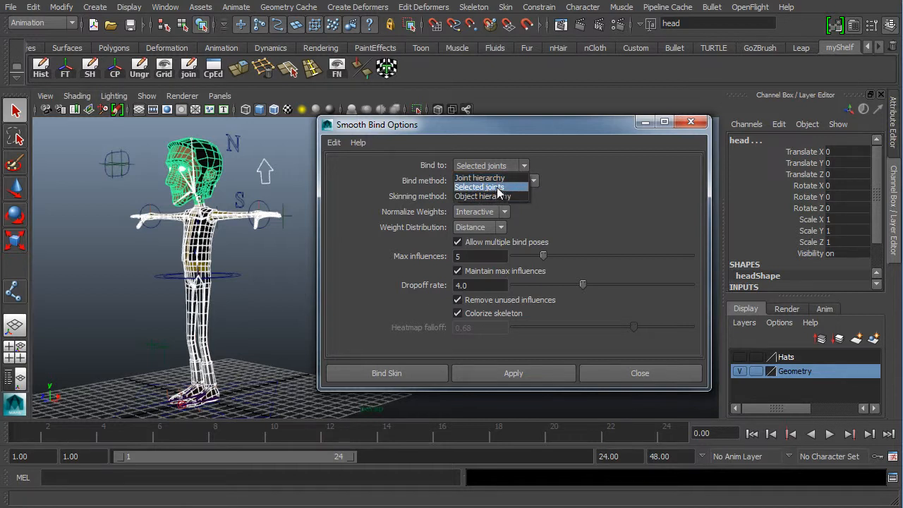
left_click(498, 187)
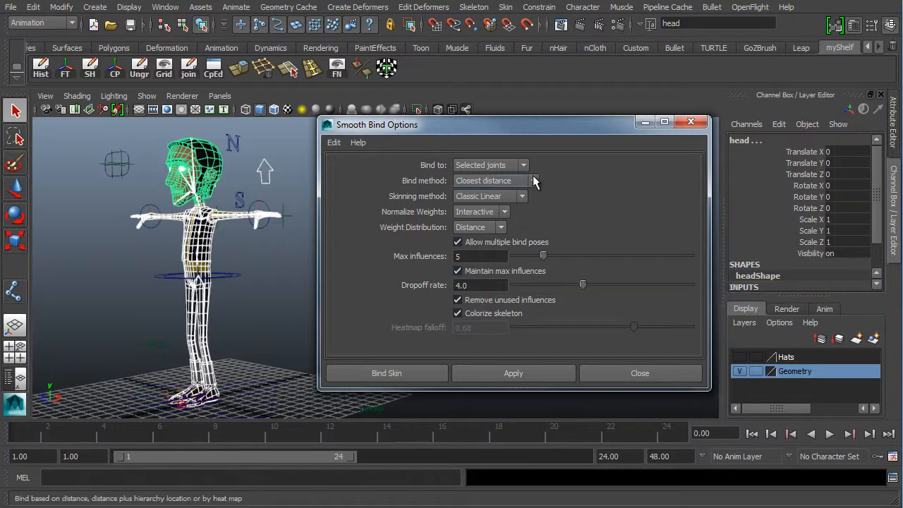
left_click(472, 183)
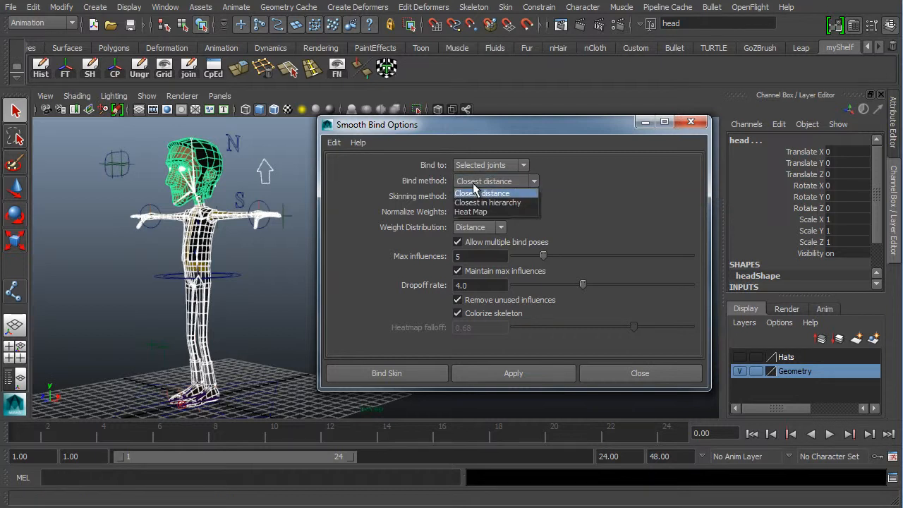
left_click(519, 202)
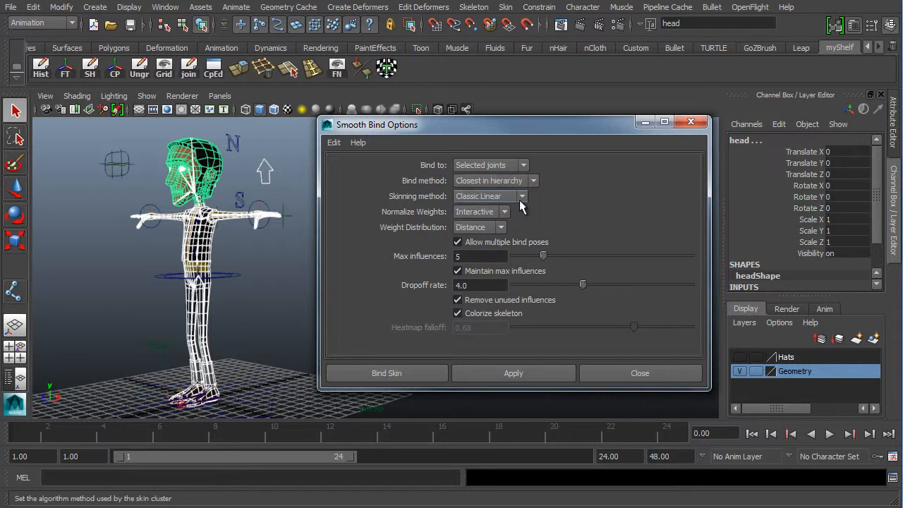
Review the skinning method, Normalize Weights and Weight Distribution choices, keeping Classic Linear, Interactive and Distance.
double_click(499, 256)
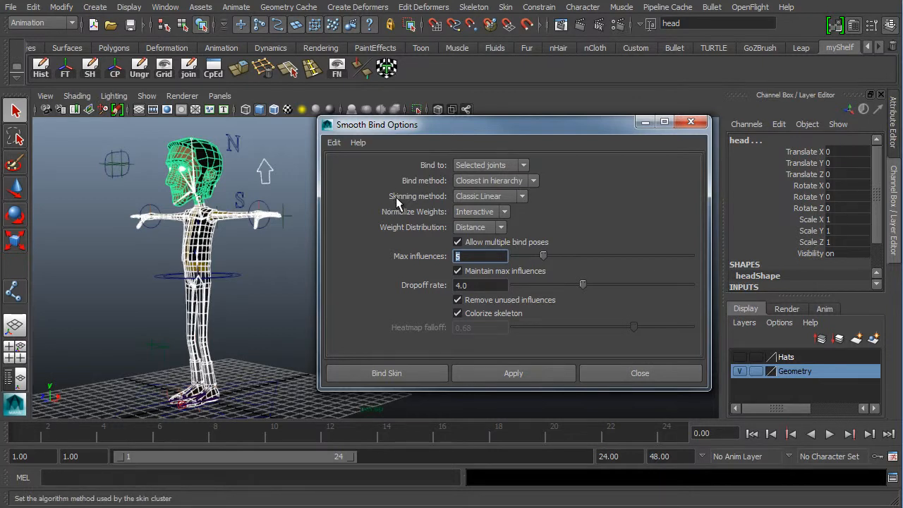
left_click(495, 191)
left_click(514, 205)
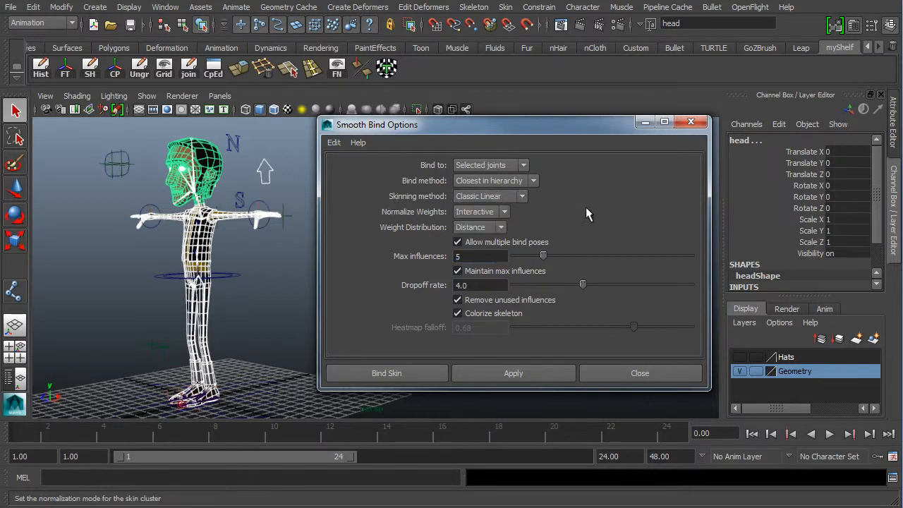
left_click(504, 211)
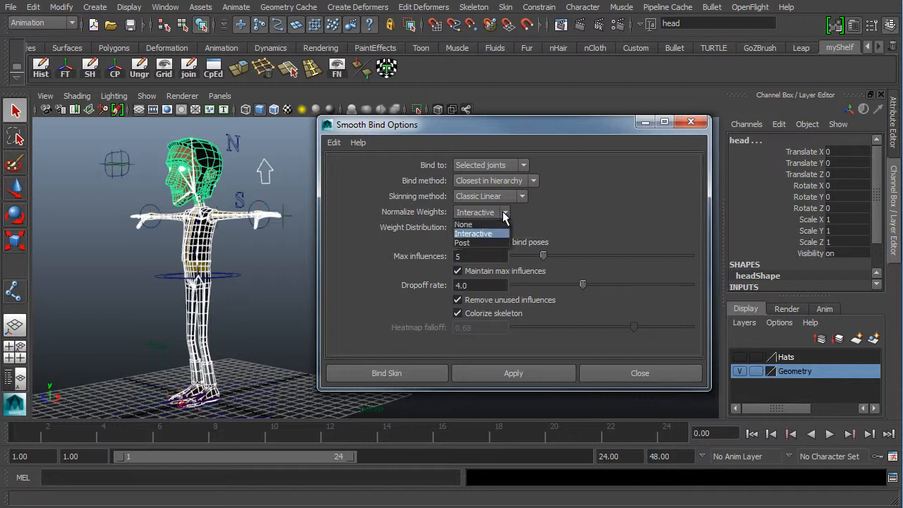
left_click(590, 214)
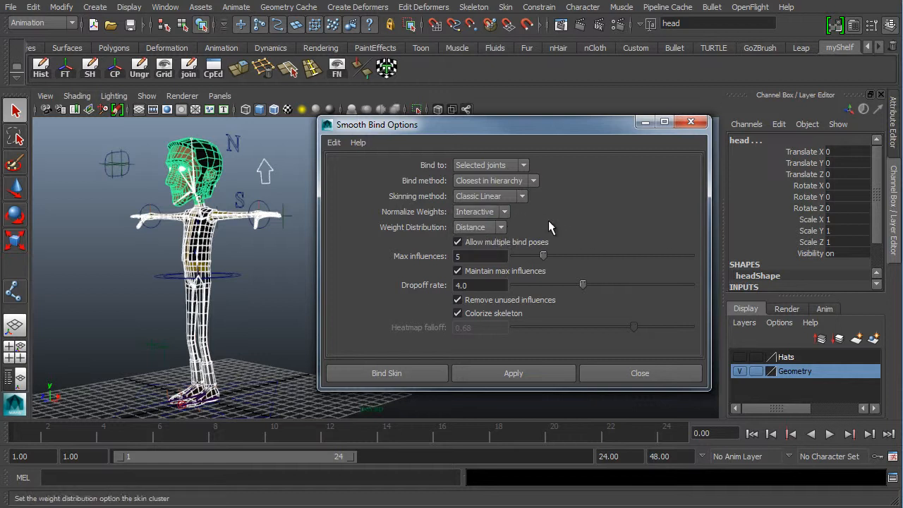
left_click(492, 227)
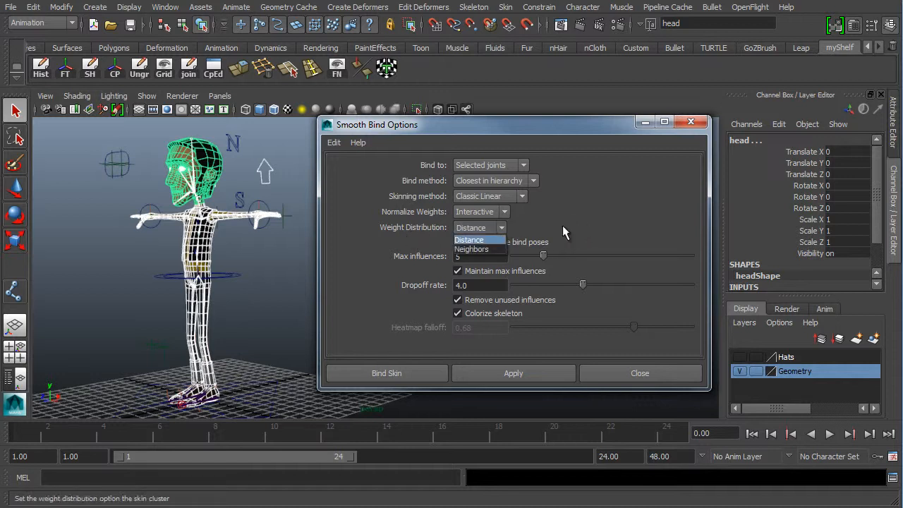
left_click(611, 228)
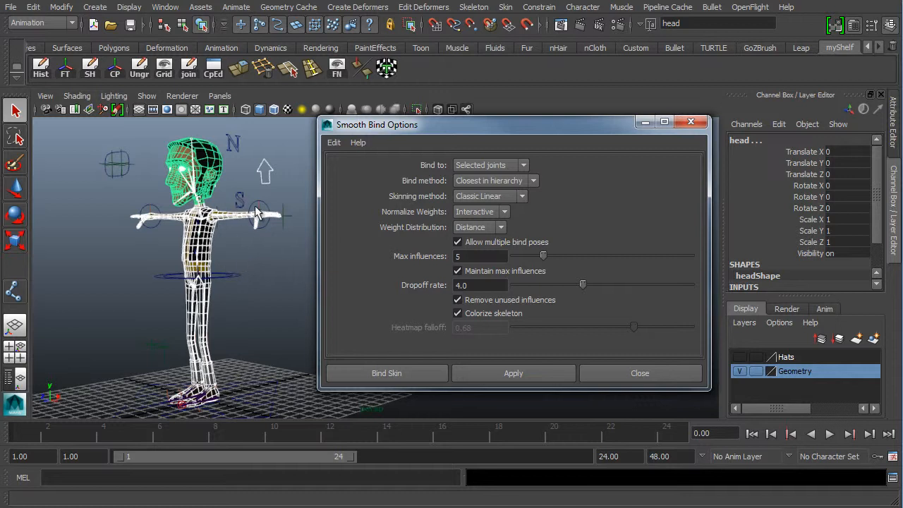
Turn off Remove unused influences, apply the smooth bind to the head and body meshes, and close the options.
double_click(466, 256)
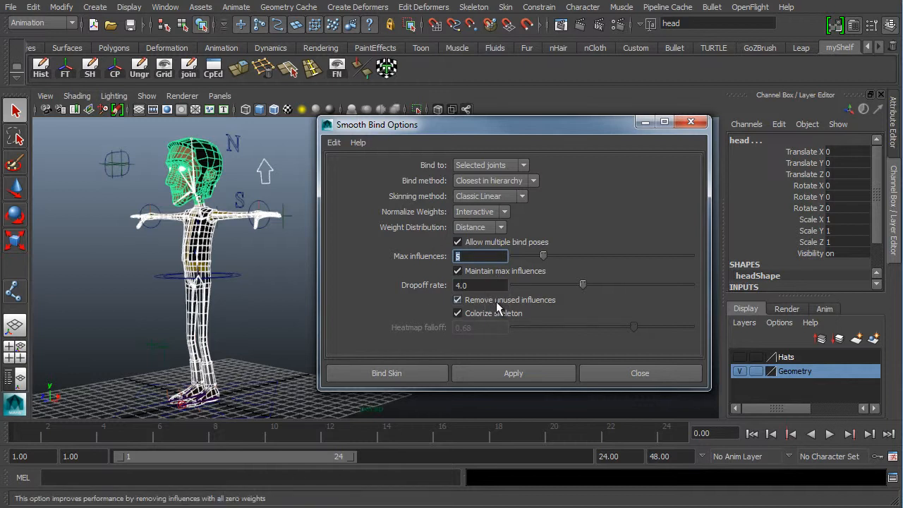
left_click(459, 300)
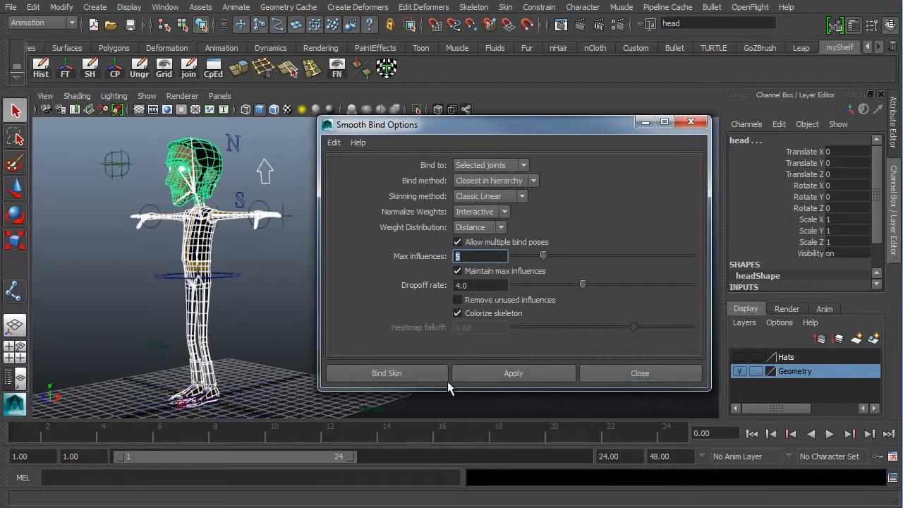
left_click(497, 371)
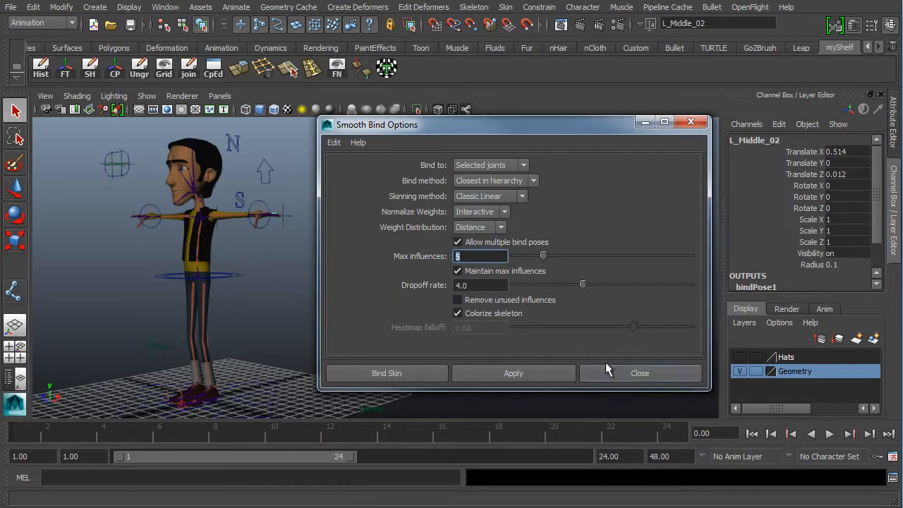
left_click(690, 121)
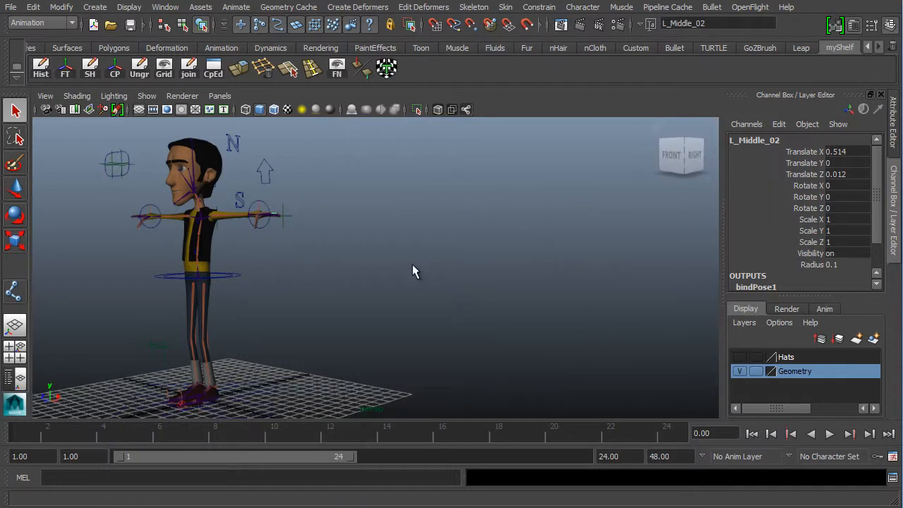
Select the control curves of both hands and both feet on the bound character.
middle_click_drag(358, 253, 557, 264, "alt")
right_click_drag(557, 265, 515, 285, "alt")
left_click_drag(399, 303, 417, 319, "alt")
middle_click_drag(447, 303, 457, 286, "alt")
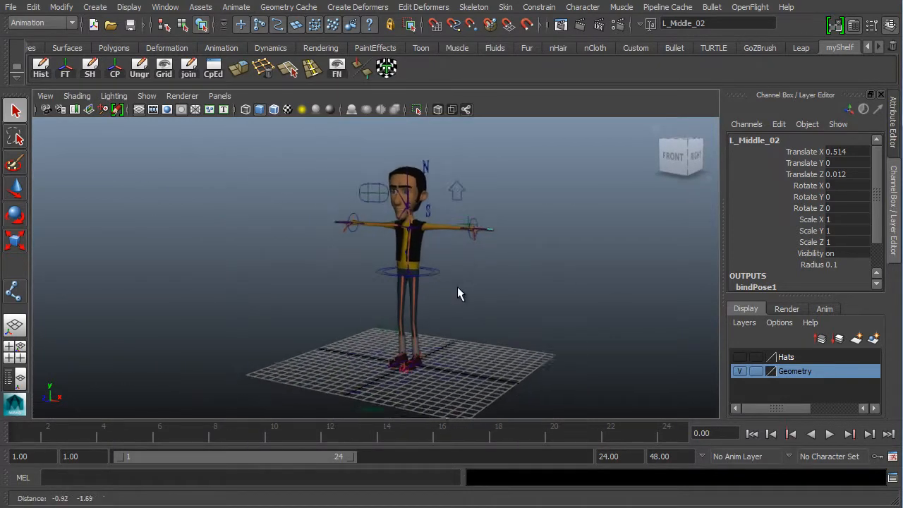
right_click_drag(457, 287, 510, 297, "alt")
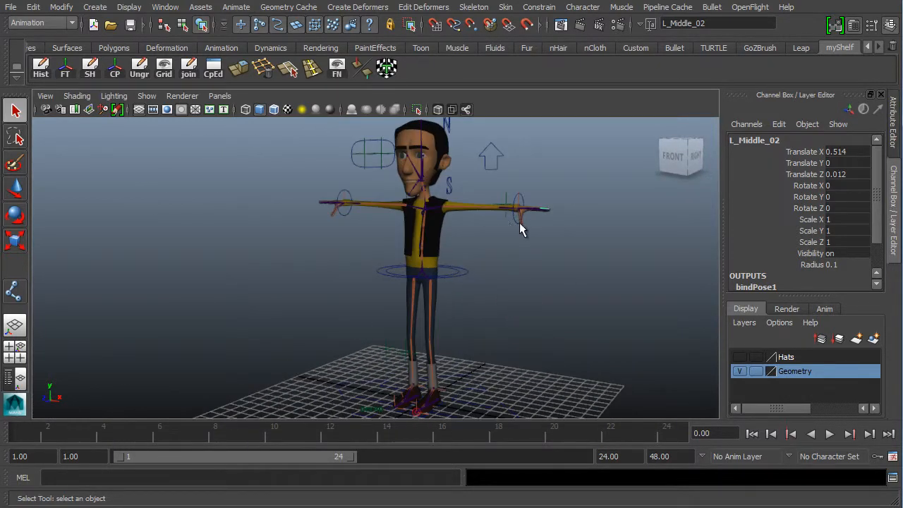
key("ctrl+space")
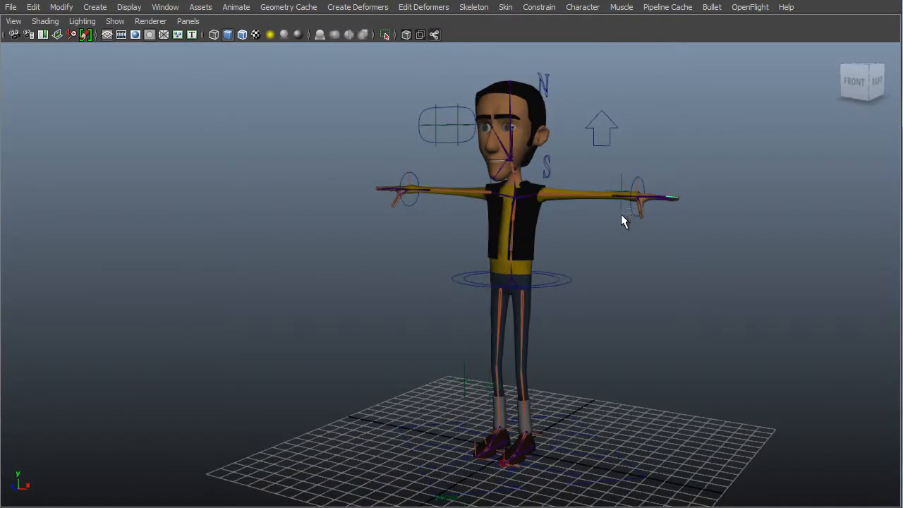
left_click(630, 208)
left_click(410, 211, "shift")
left_click_drag(465, 302, 524, 455, "alt")
left_click(534, 435, "shift")
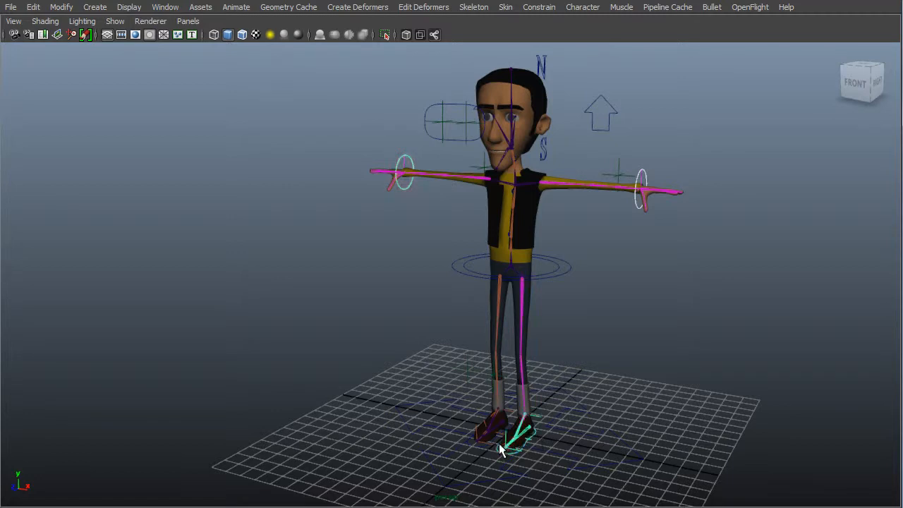
left_click(479, 442, "shift")
left_click_drag(631, 332, 569, 321, "alt")
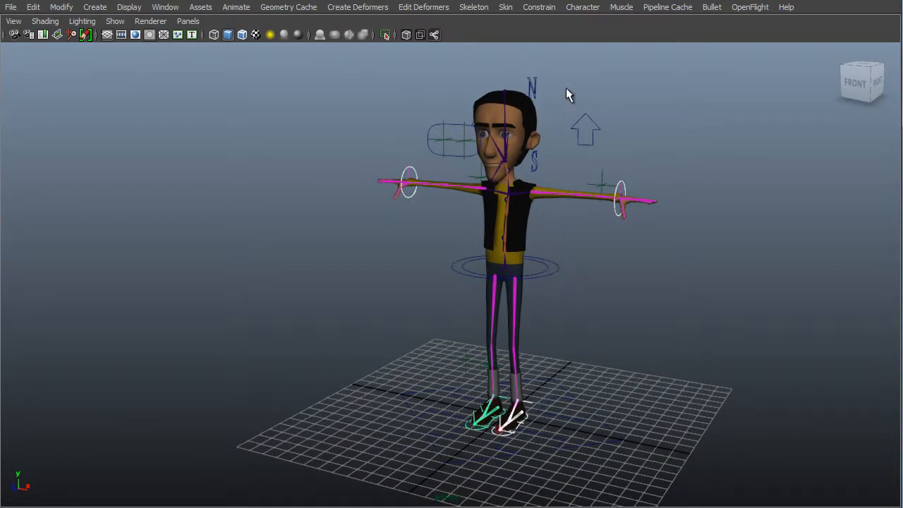
key("ctrl+space")
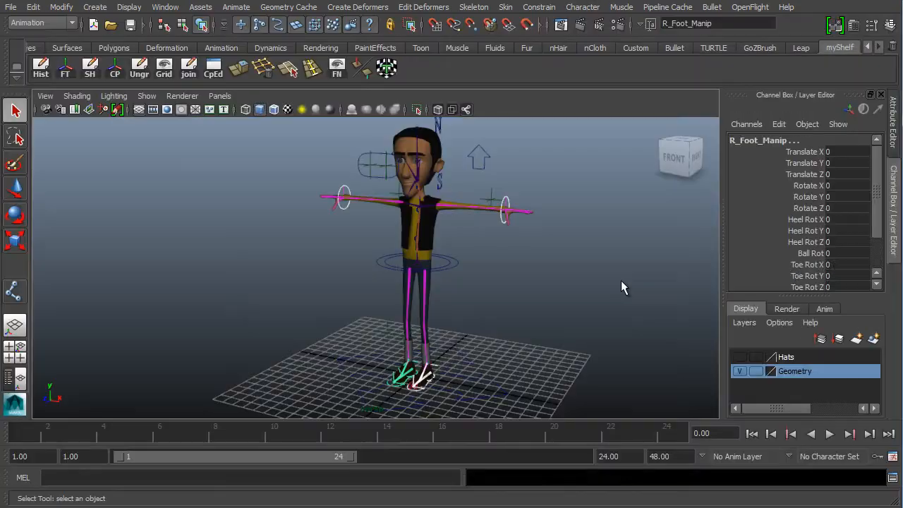
Add the neck and spine manipulators beside the head and torso to the selected hand and foot controls.
middle_click_drag(465, 169, 452, 202, "alt")
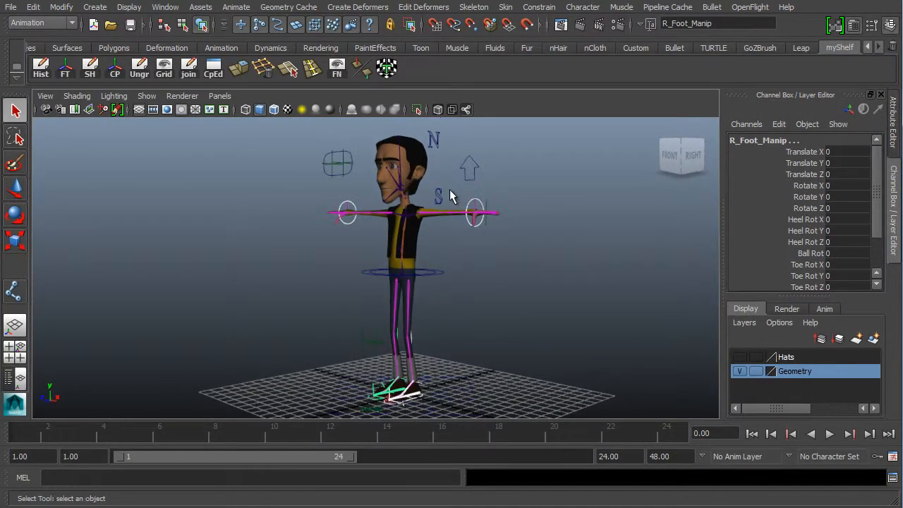
left_click(440, 139)
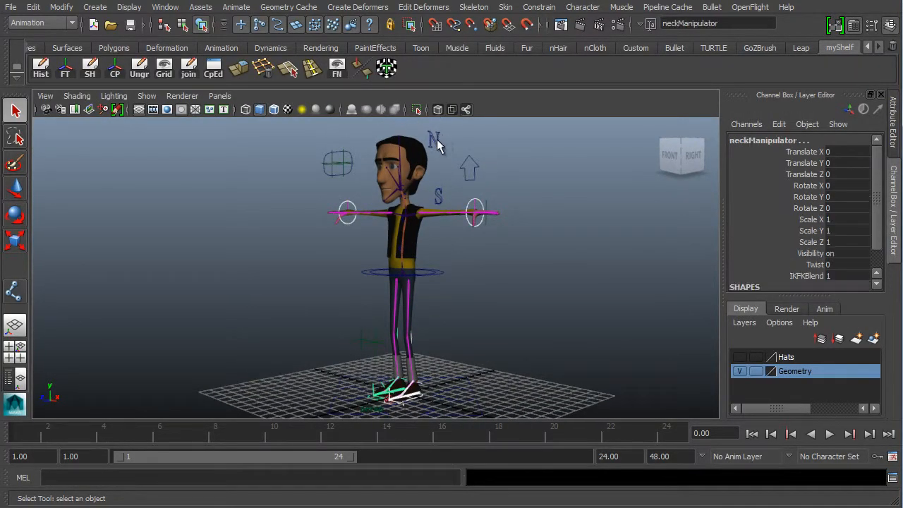
left_click(442, 191)
mouse_move(442, 191)
left_mouse_down("alt")
mouse_move(416, 232)
mouse_move(457, 182)
left_mouse_up("alt")
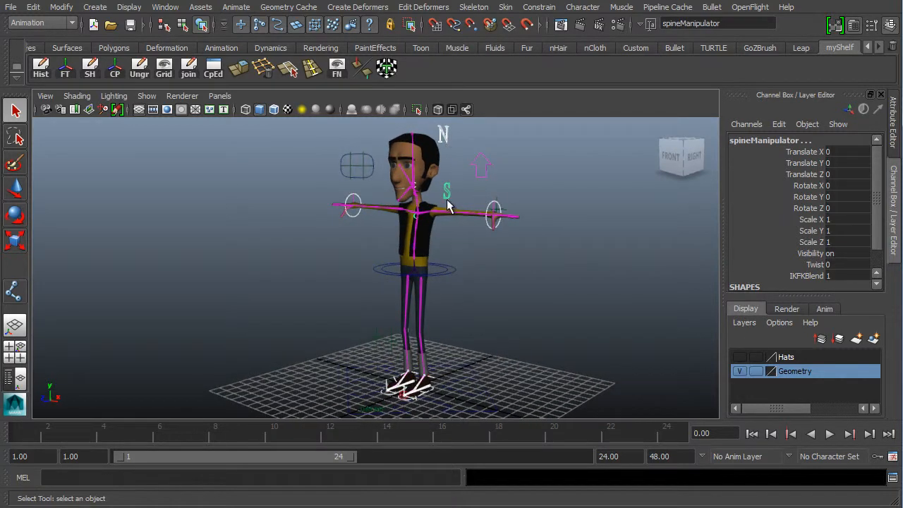
Set IKFKBlend to 0 on the selected spine manipulator and the other selected controls.
left_click(846, 275)
type("0")
Set the left hand manipulator's Ik FKBlend to 0 and test moving the hand control, undoing the trial moves.
left_click_drag(452, 253, 453, 263, "alt")
right_click_drag(453, 263, 557, 223, "alt")
left_click(577, 216)
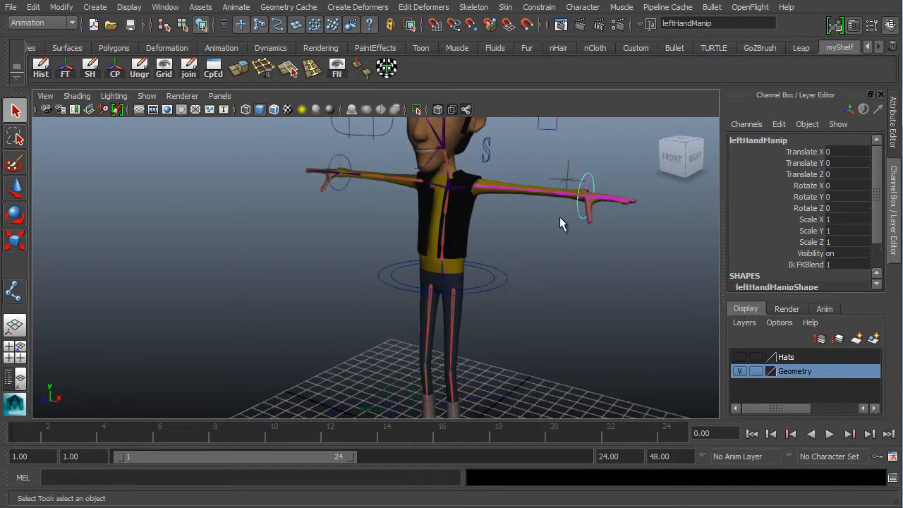
key("w")
mouse_move(583, 191)
left_mouse_down()
mouse_move(544, 197)
mouse_move(584, 216)
mouse_move(590, 201)
left_mouse_up()
key("ctrl+z")
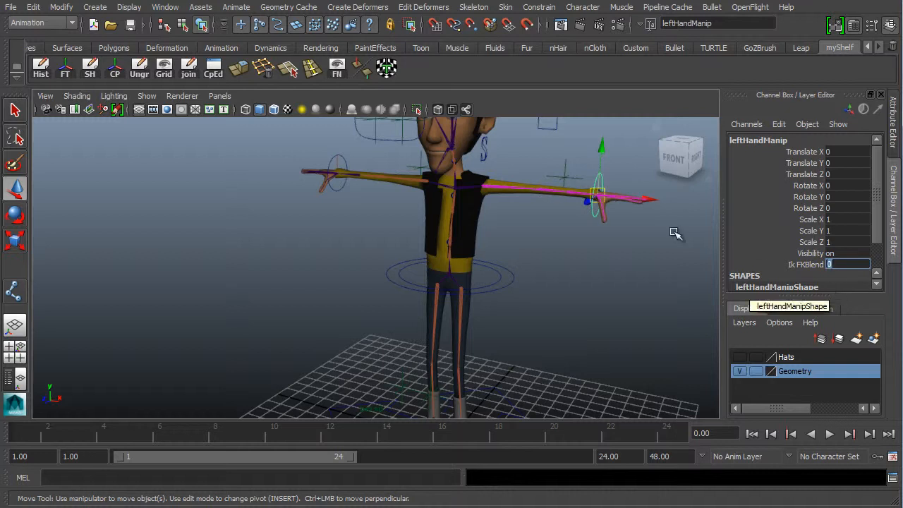
mouse_move(674, 222)
middle_mouse_down()
mouse_move(585, 258)
mouse_move(668, 215)
middle_mouse_up()
key("ctrl+z")
Test the left arm's bind by rotating the forearm joint about -15 degrees in Y, and undo the rotation.
middle_click_drag(464, 184, 420, 221, "alt")
right_click_drag(420, 220, 410, 231, "alt")
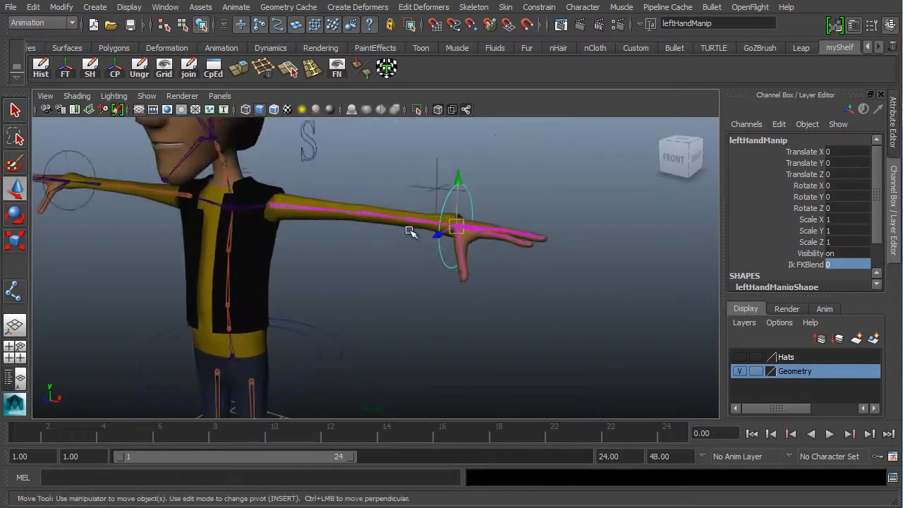
left_click(319, 205)
left_click_drag(359, 252, 449, 237, "alt")
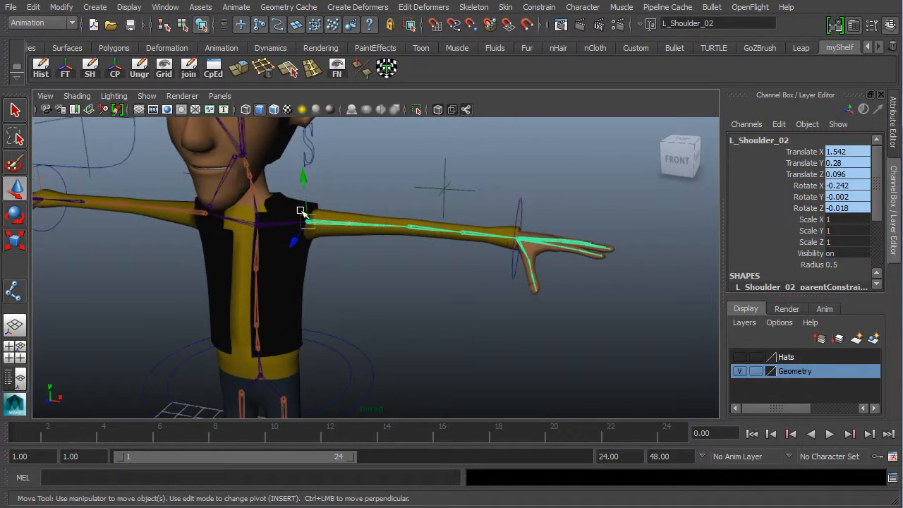
left_click(423, 227)
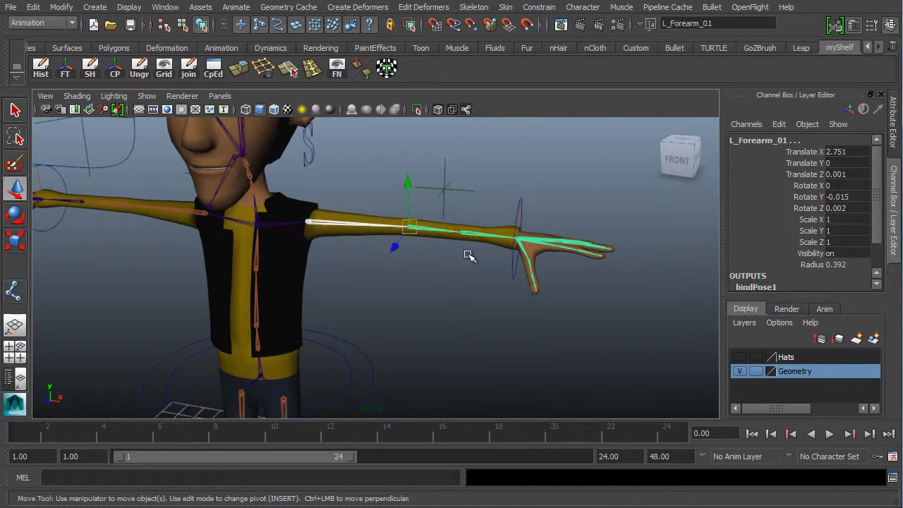
key("e")
left_click_drag(439, 252, 426, 234)
key("ctrl+z")
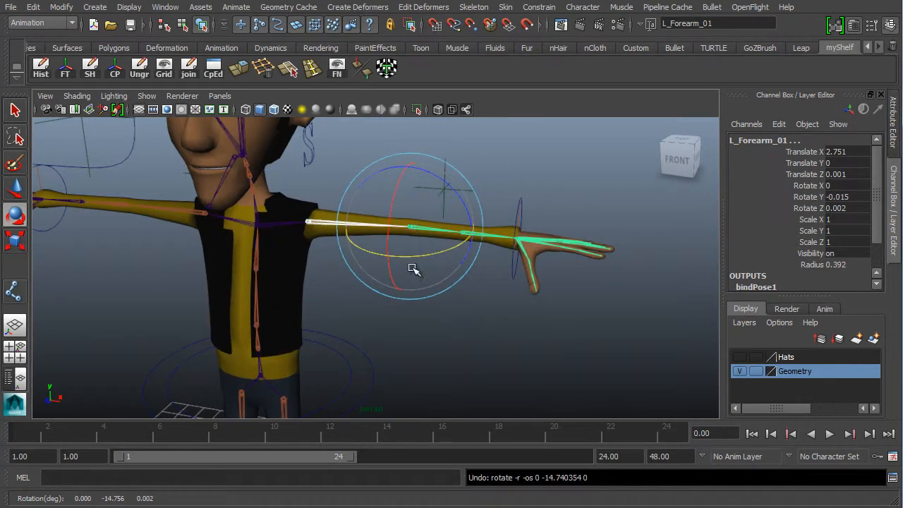
Select the body and head meshes and detach their skin from the joints.
right_click_drag(530, 292, 466, 256, "alt")
middle_click_drag(466, 255, 492, 226, "alt")
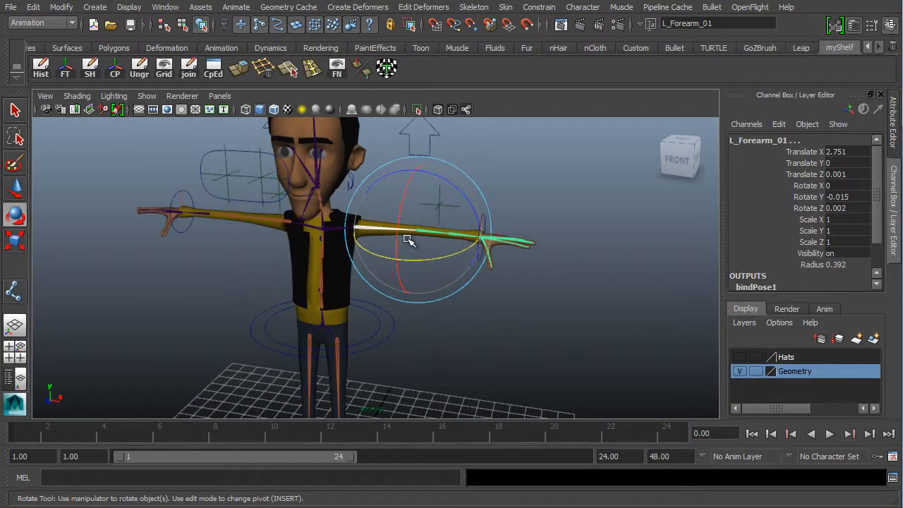
middle_click_drag(349, 256, 333, 220, "alt")
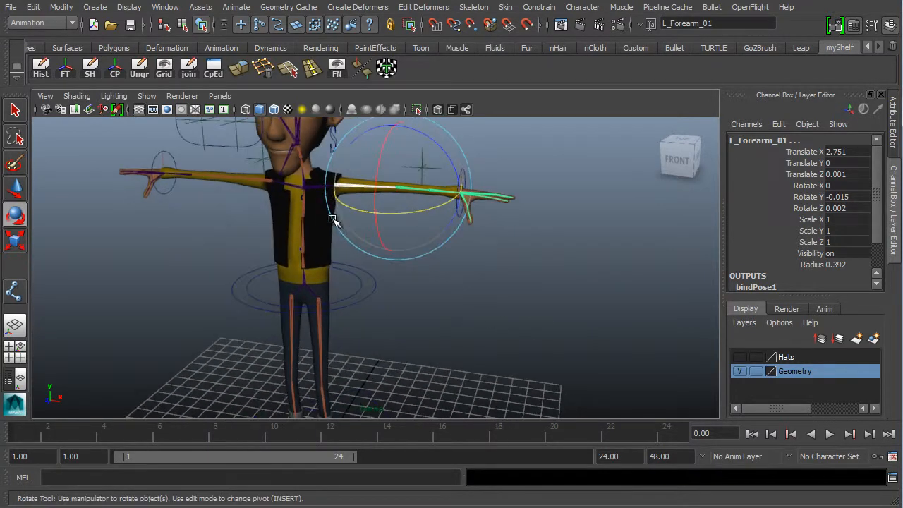
left_click(328, 244)
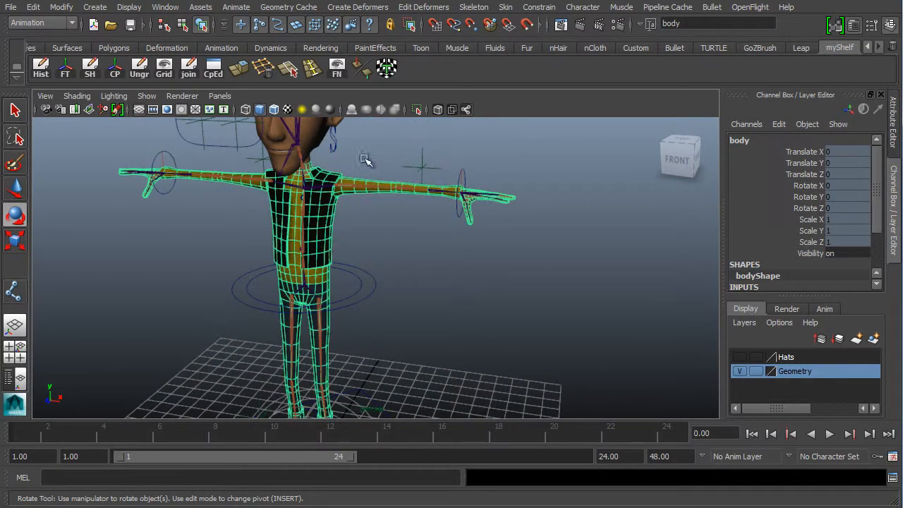
middle_click_drag(519, 216, 505, 247, "alt")
left_click(329, 182)
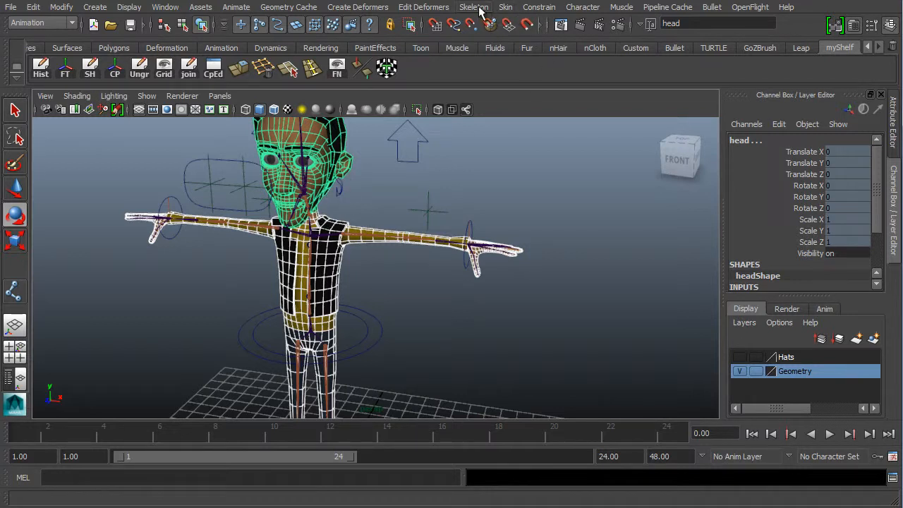
left_click(505, 9)
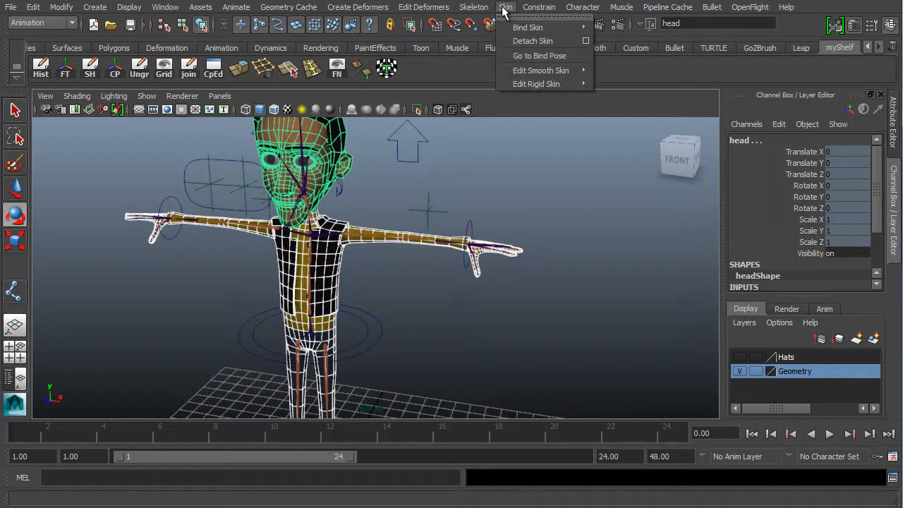
left_click(533, 40)
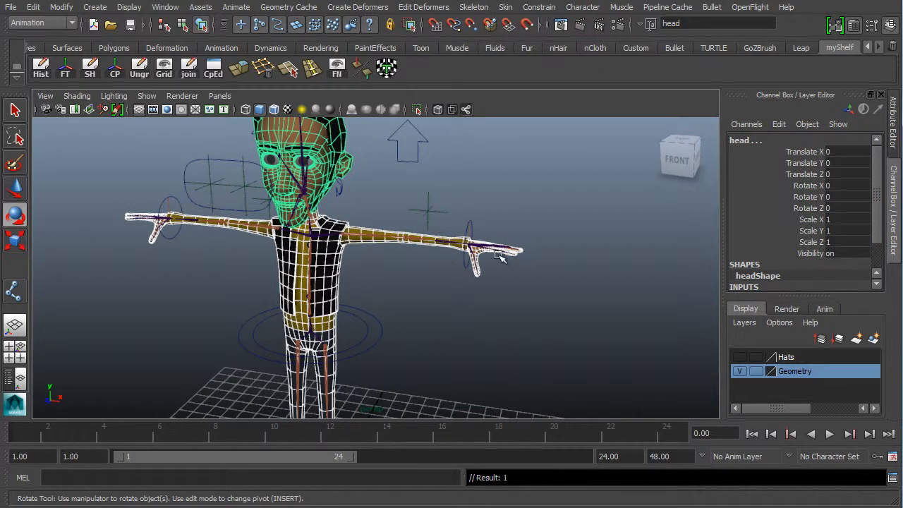
Rotate the left shoulder joint to about -38 degrees in Y, and undo both the rotation and the skin detachment.
left_click(367, 252)
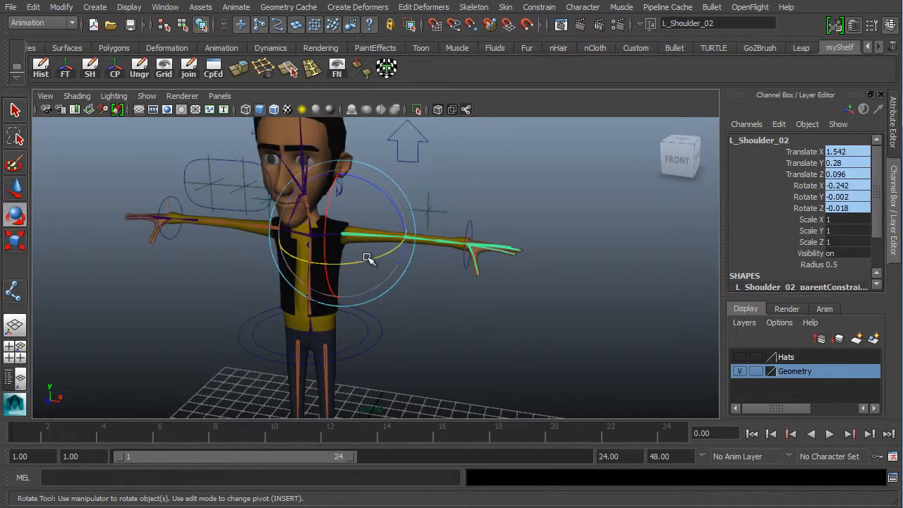
mouse_move(362, 257)
left_mouse_down()
mouse_move(343, 247)
mouse_move(330, 258)
mouse_move(368, 273)
left_mouse_up()
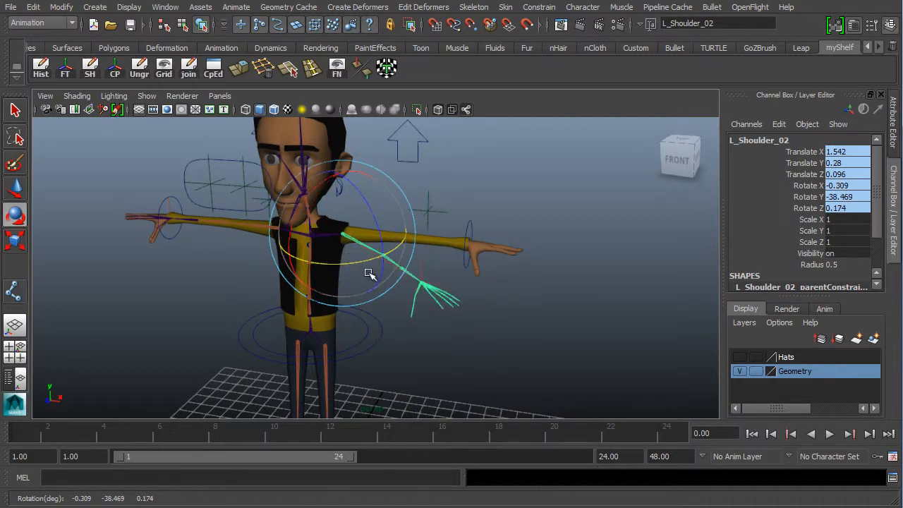
key("ctrl+z")
key("ctrl+z")
key("ctrl+z")
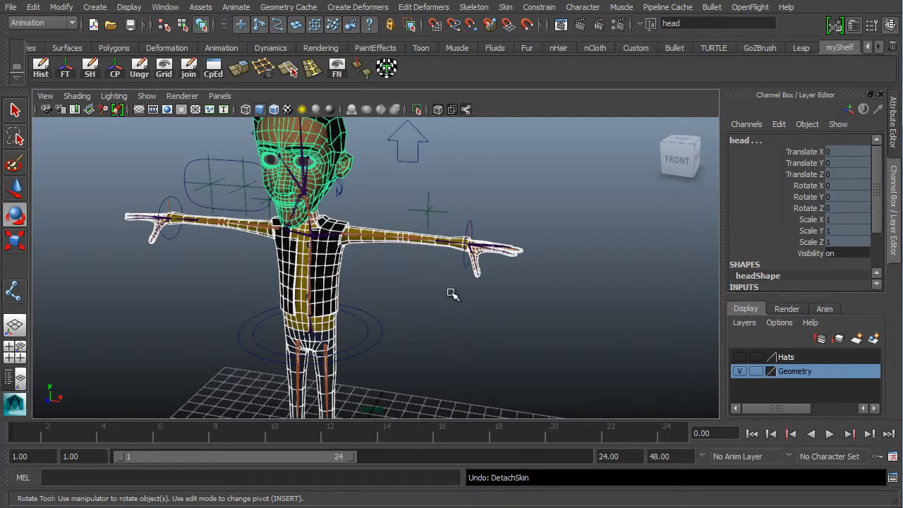
key("ctrl+z")
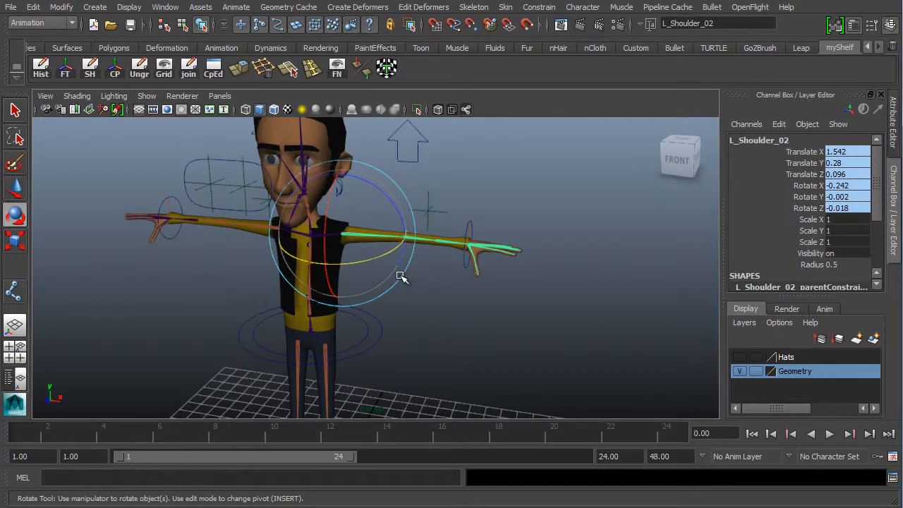
Review the Smooth Bind options, including the bind method and maximum influences, and dismiss the dialog without binding.
left_click_drag(400, 276, 433, 235, "alt")
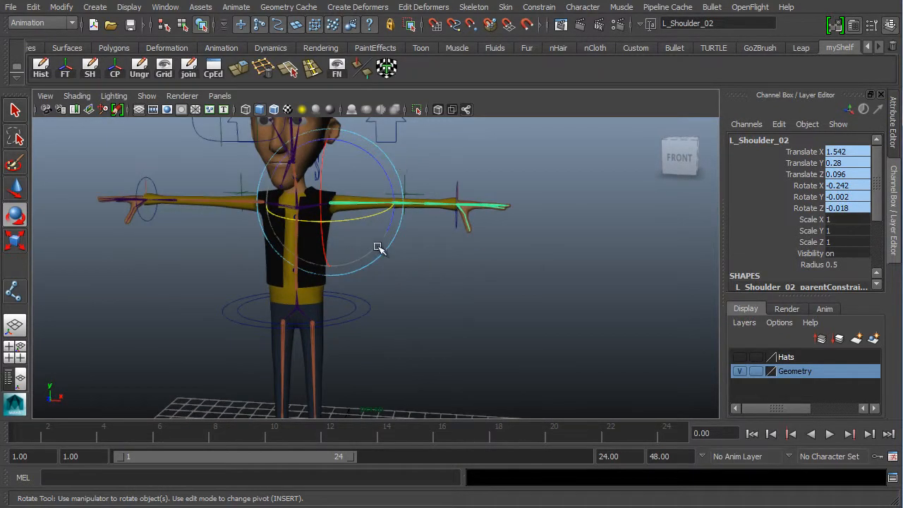
left_click_drag(377, 246, 488, 281, "alt")
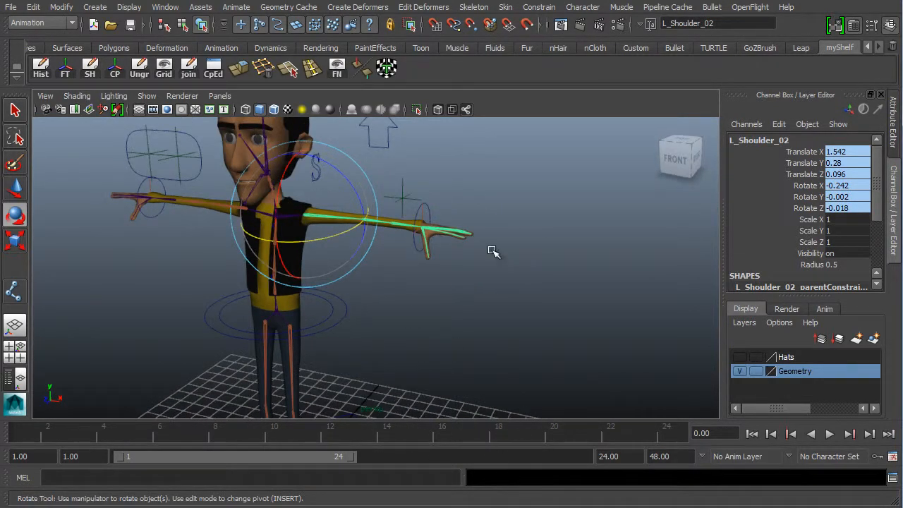
left_click(505, 7)
mouse_move(540, 29)
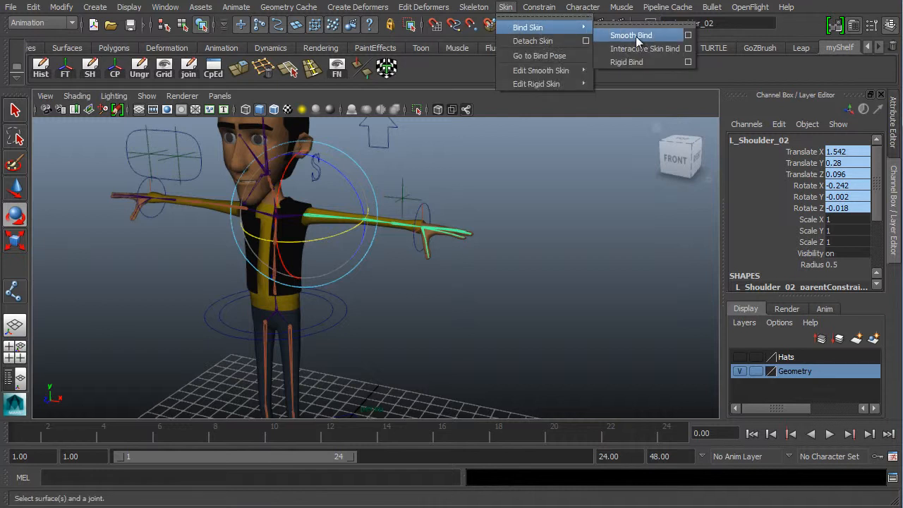
left_click(688, 34)
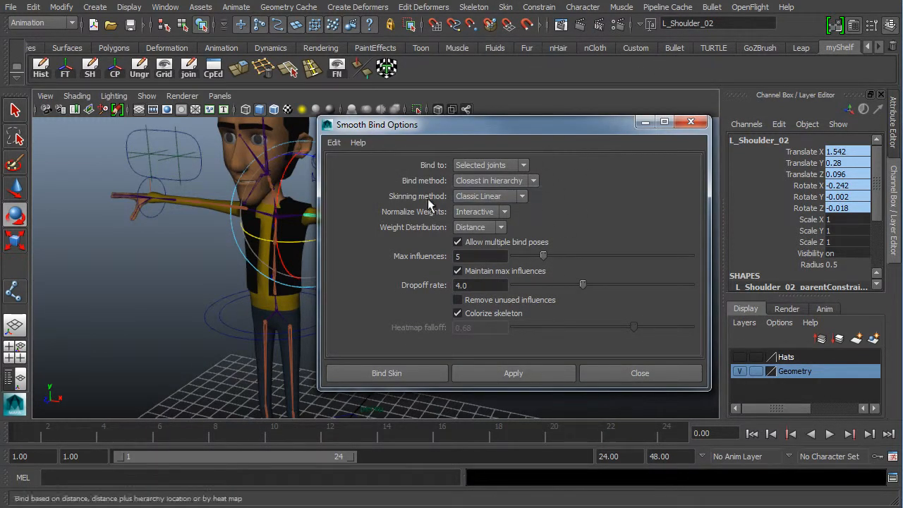
left_click(643, 123)
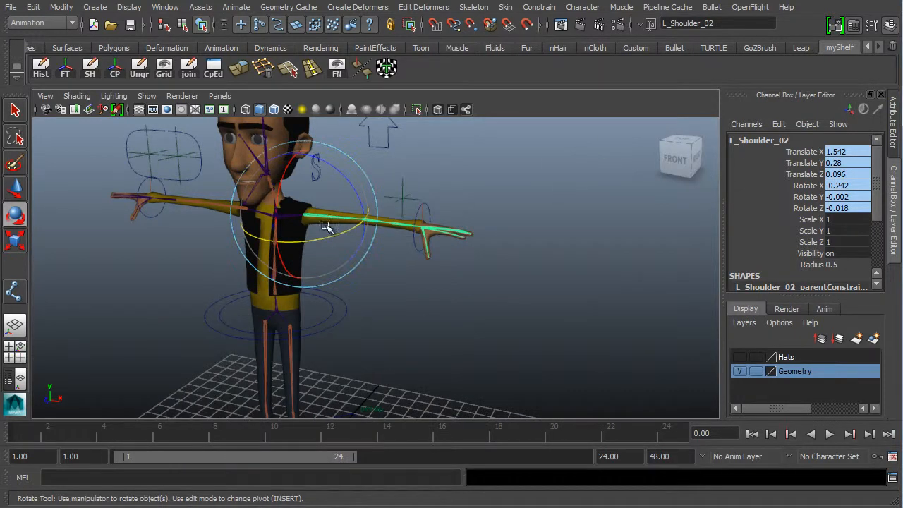